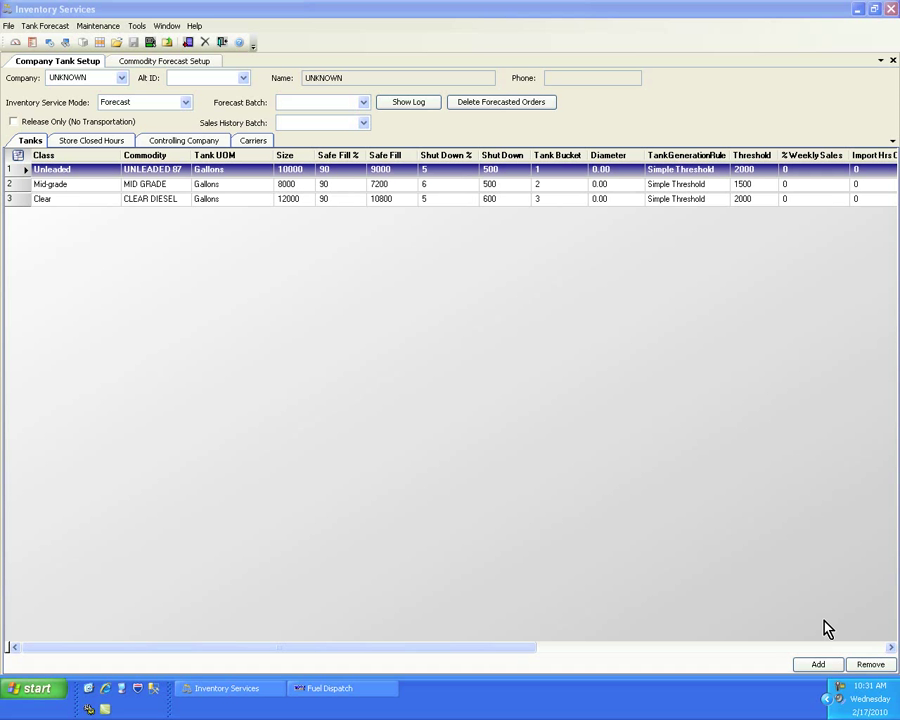
Step: In Company Tank Setup, load company BPO (BP Oakwood Village) and set Inventory Service Mode to Forecast
left_click(104, 27)
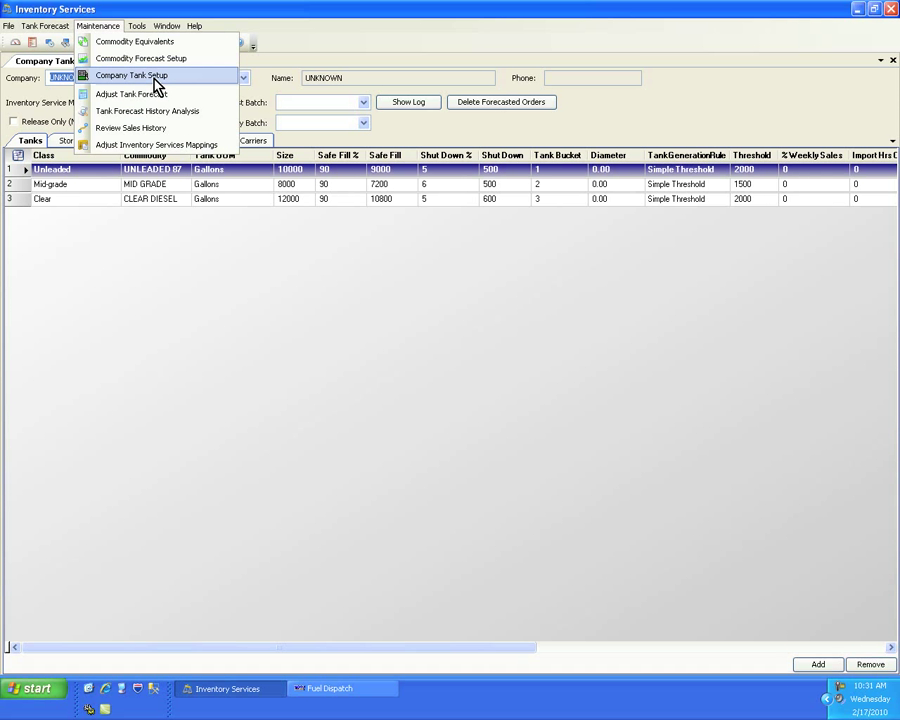
left_click(248, 288)
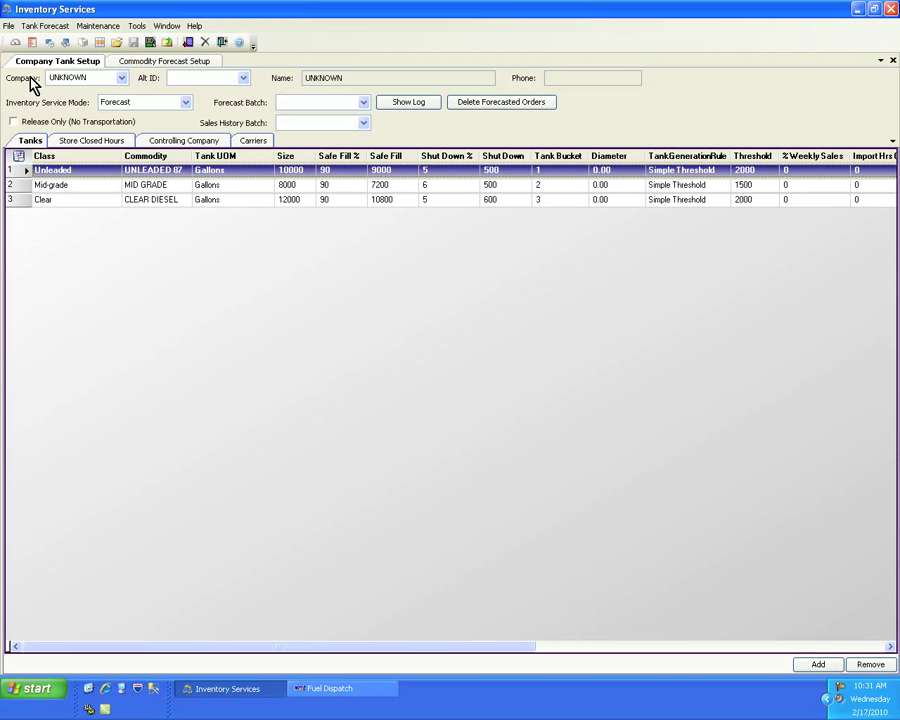
left_click(99, 77)
type("BPOOAK")
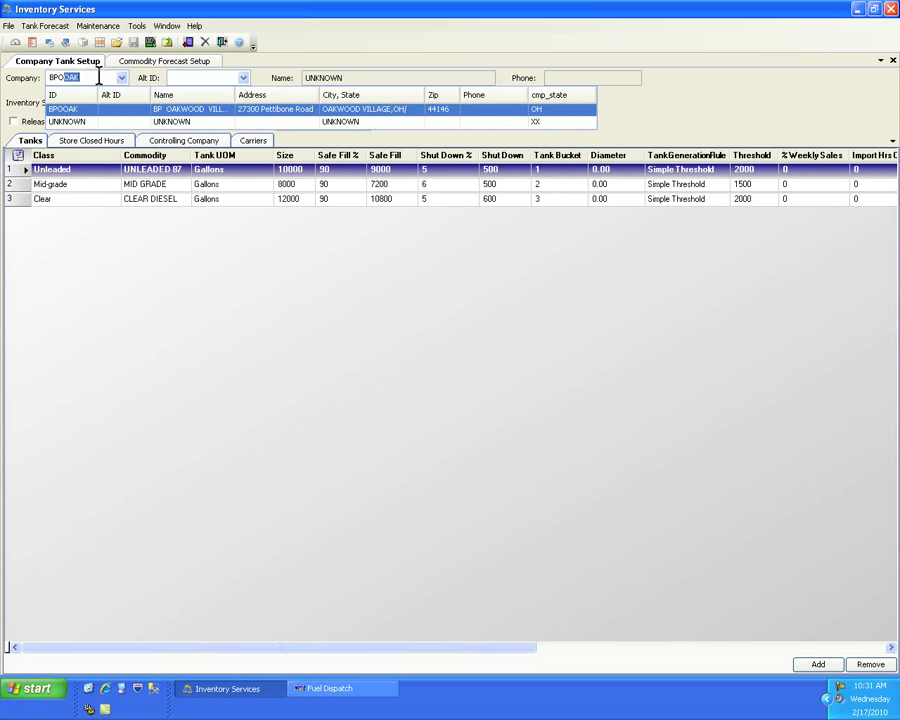
key("Return")
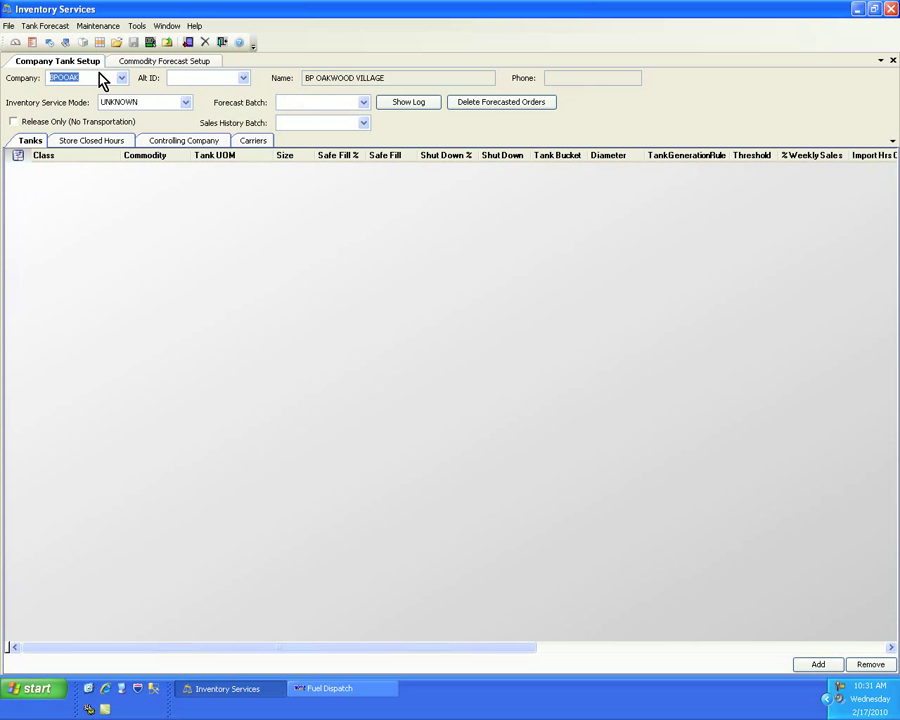
left_click(185, 102)
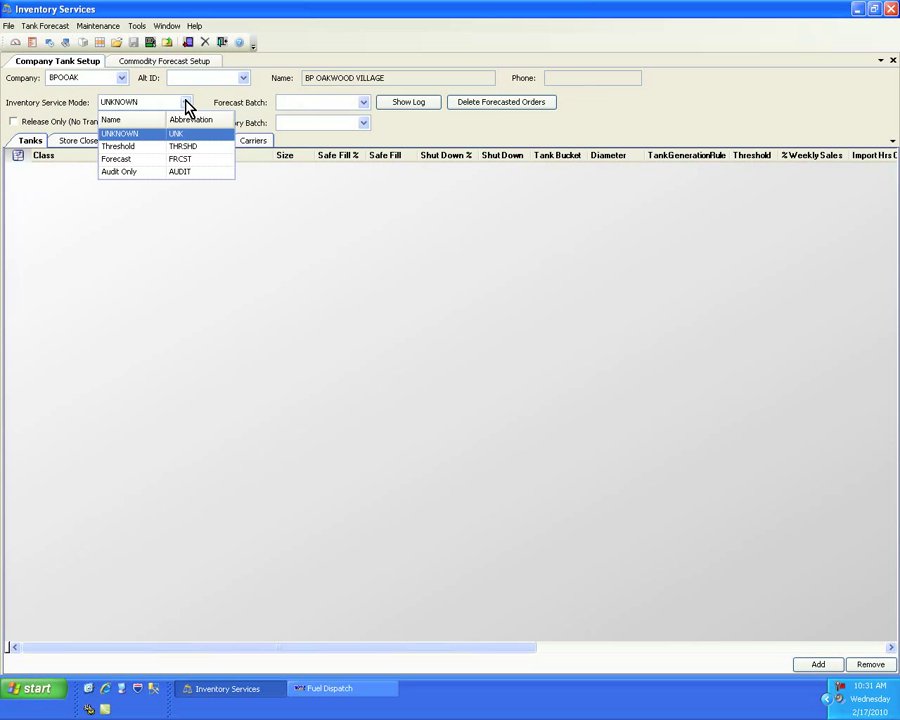
left_click(146, 162)
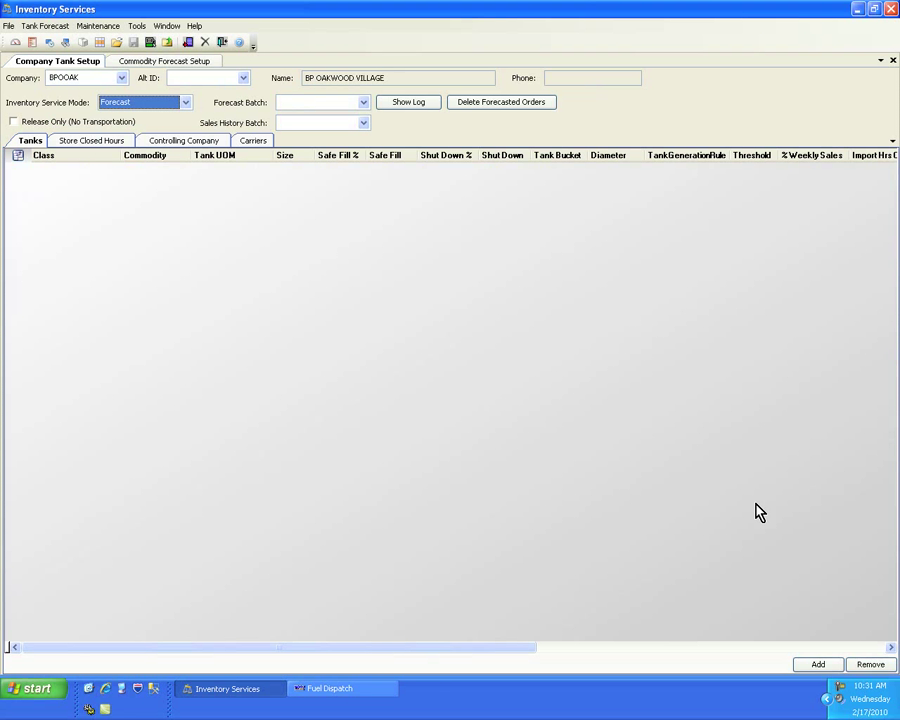
Step: Add two tank rows and make the first an Unleaded G87 9.0 RVP tank in Gallons
left_click(816, 668)
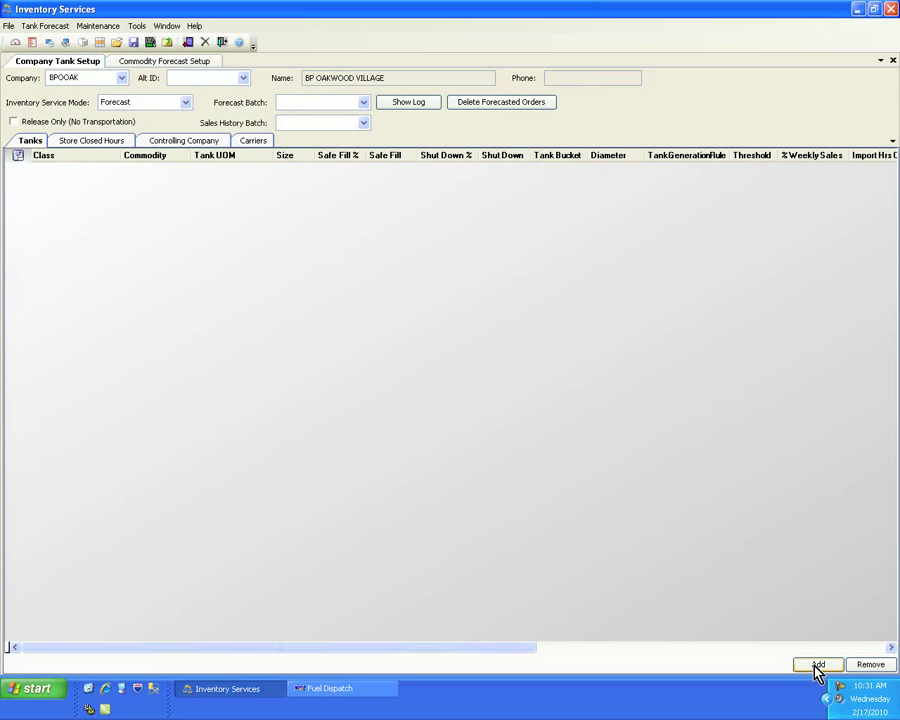
left_click(814, 668)
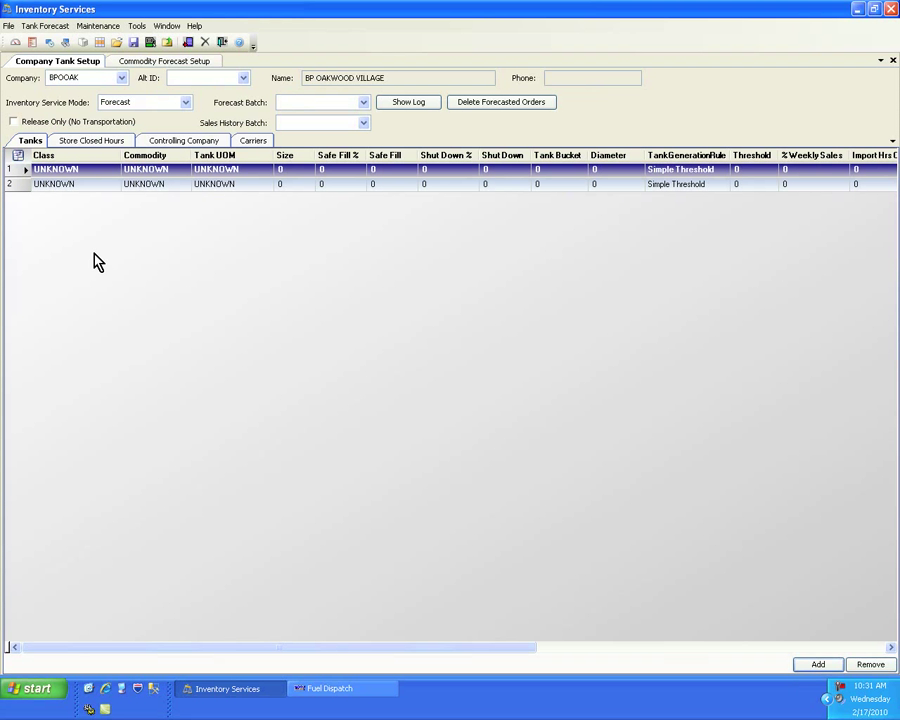
left_click(94, 174)
left_click(94, 174)
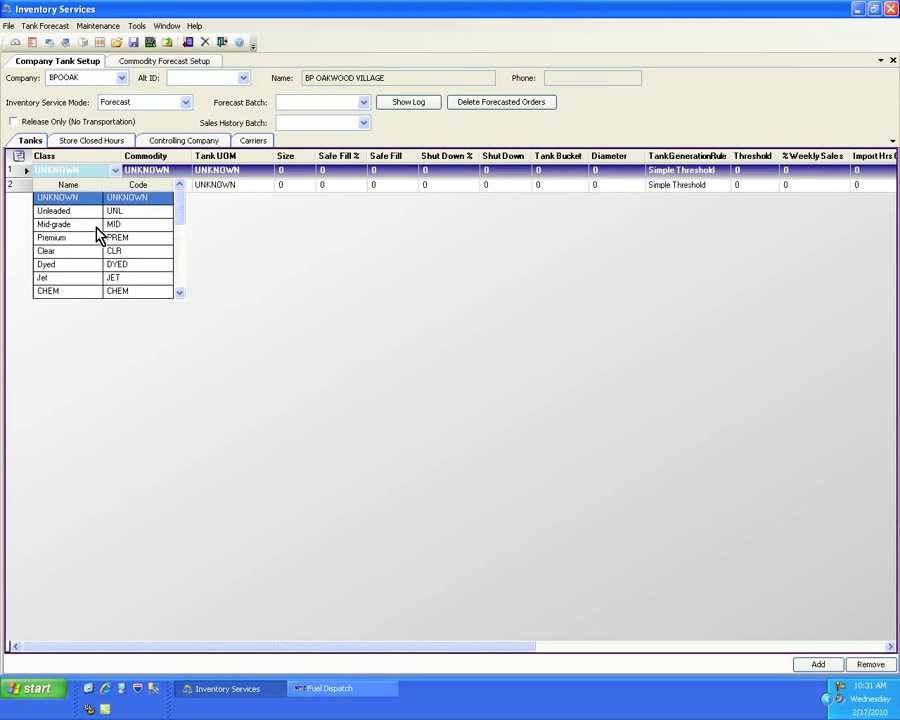
left_click(76, 211)
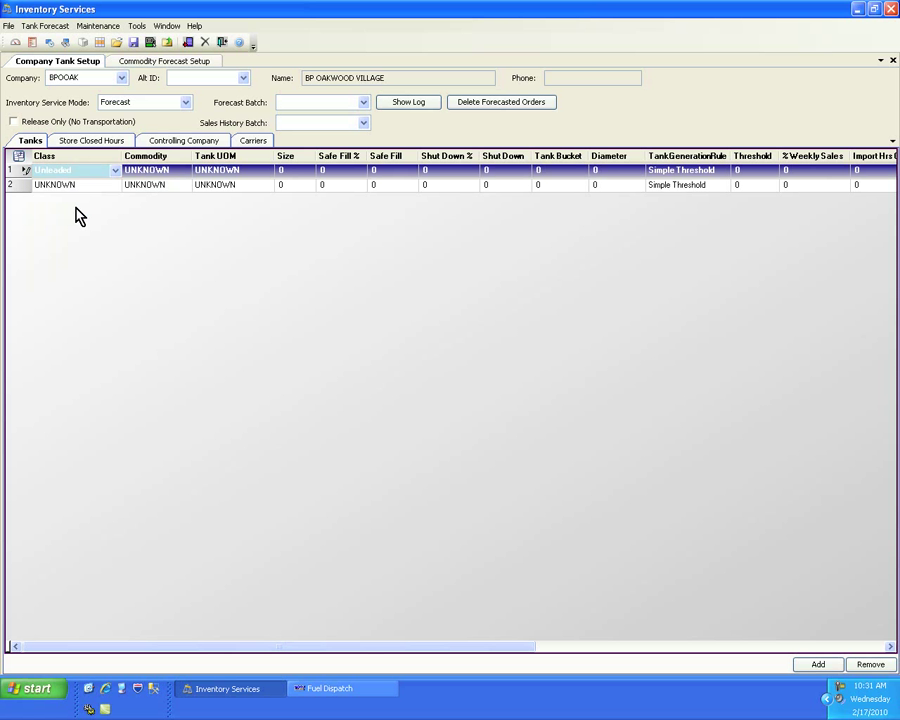
left_click(135, 191)
key("Tab")
key("Down")
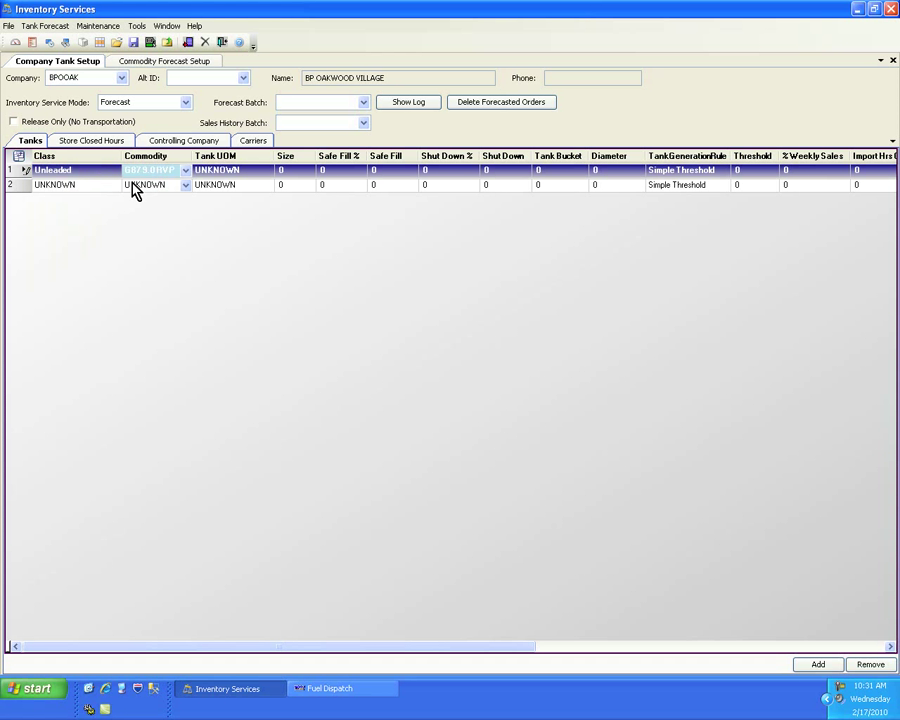
key("Tab")
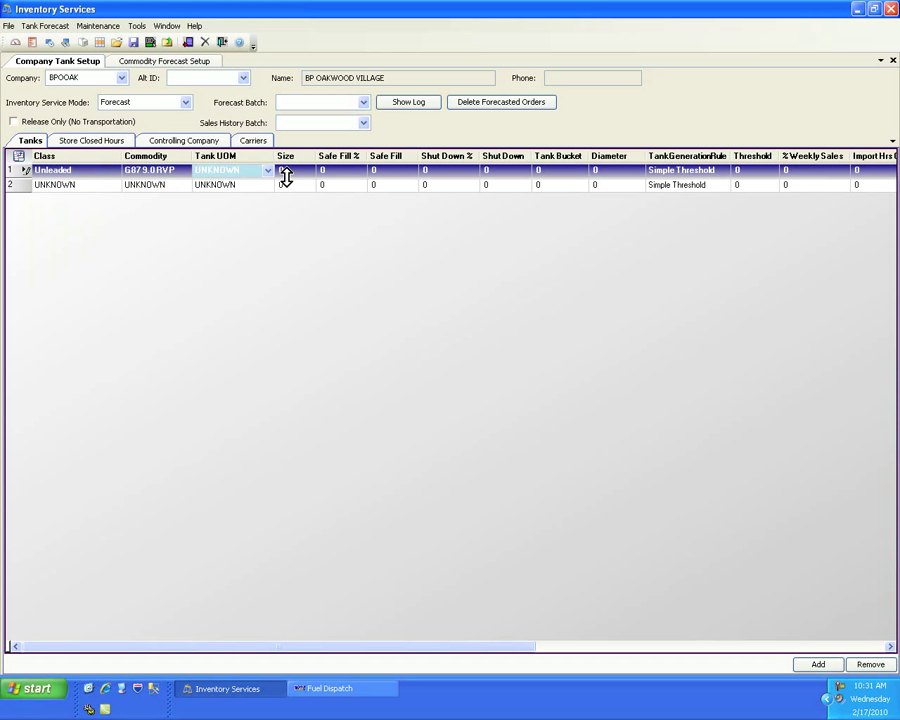
key("alt+Down")
key("g")
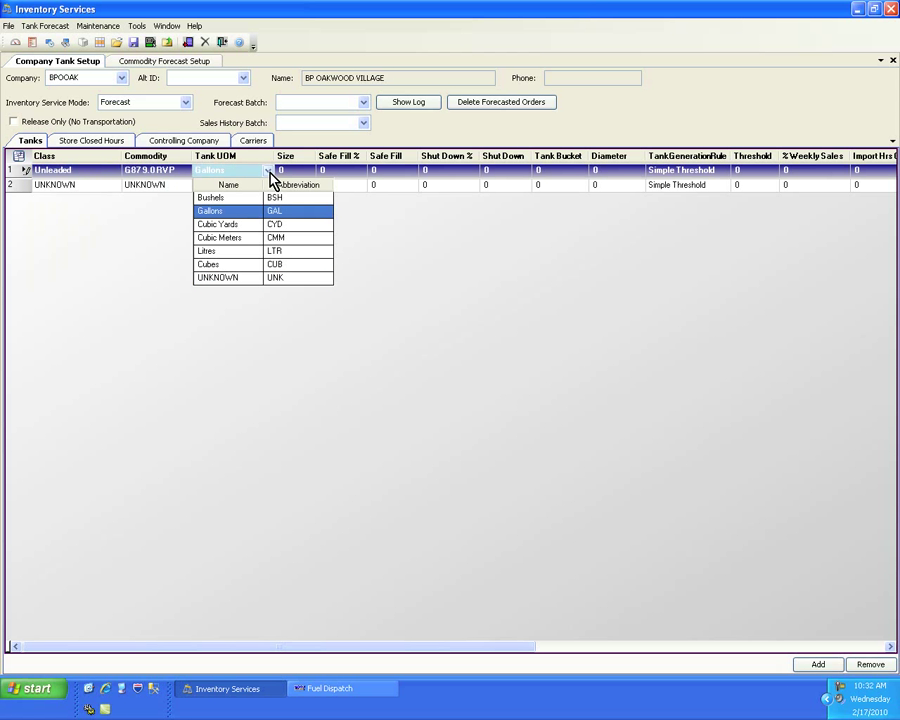
key("Return")
Step: Give the first tank size 15000, safe fill 90, shut down 5, bucket 1, threshold 2000
type("15000")
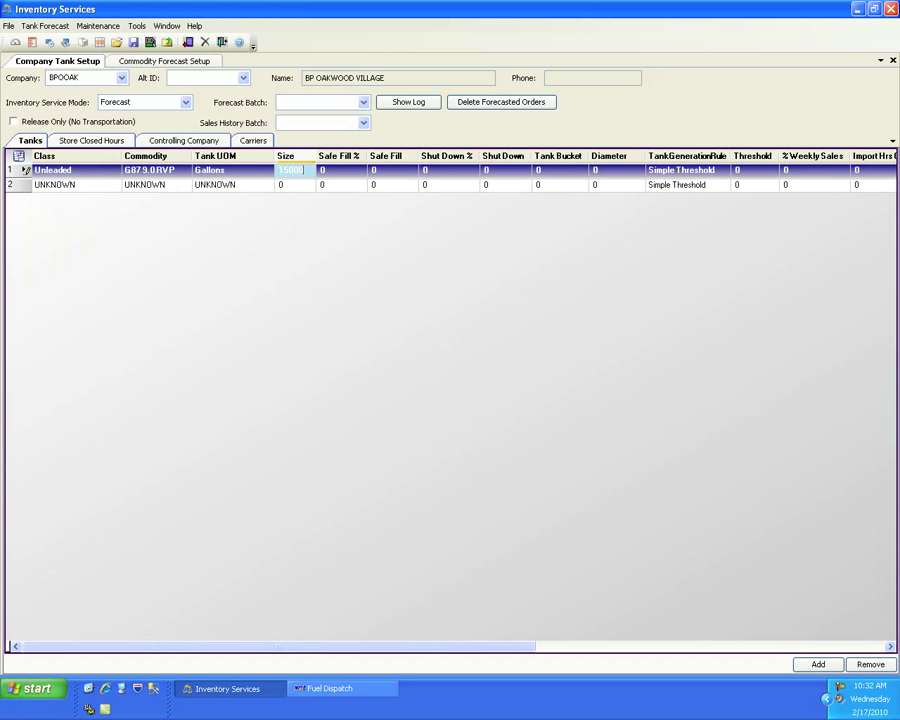
key("Tab")
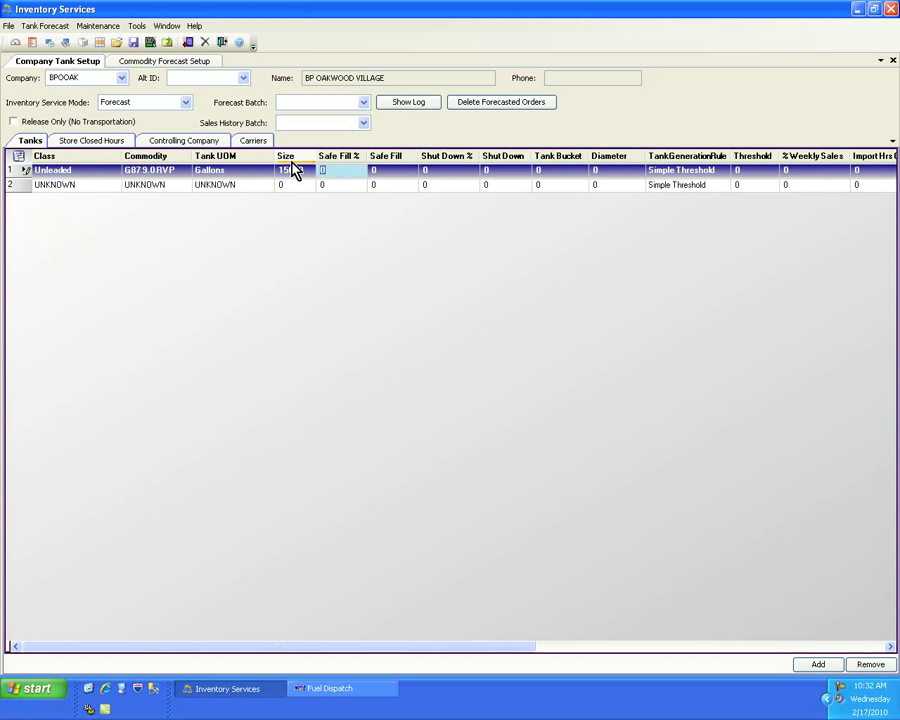
type("90")
key("Tab")
key("Tab")
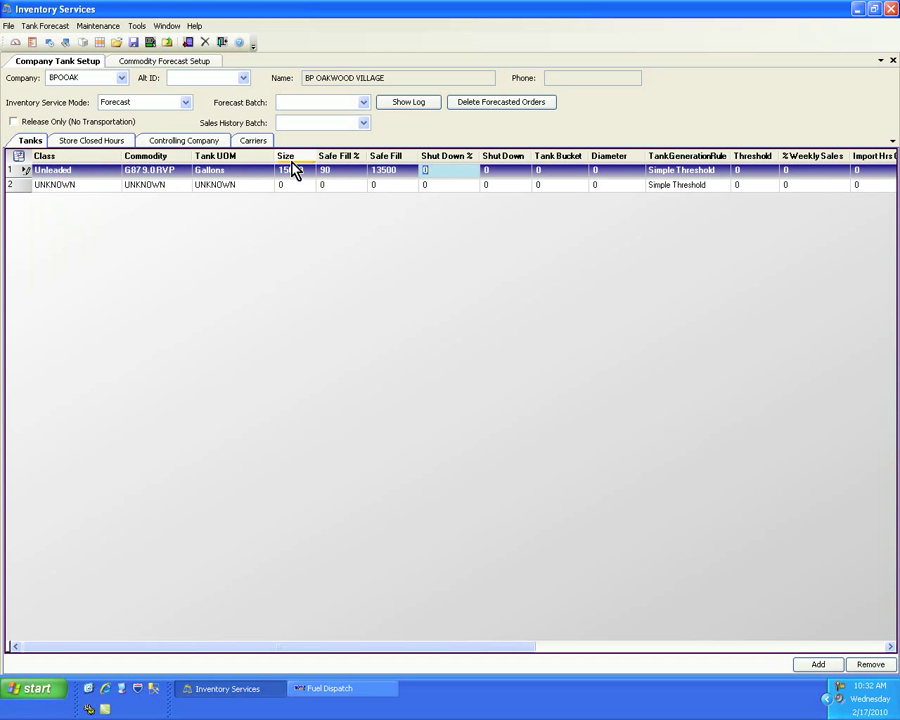
type("5")
key("Tab")
key("Tab")
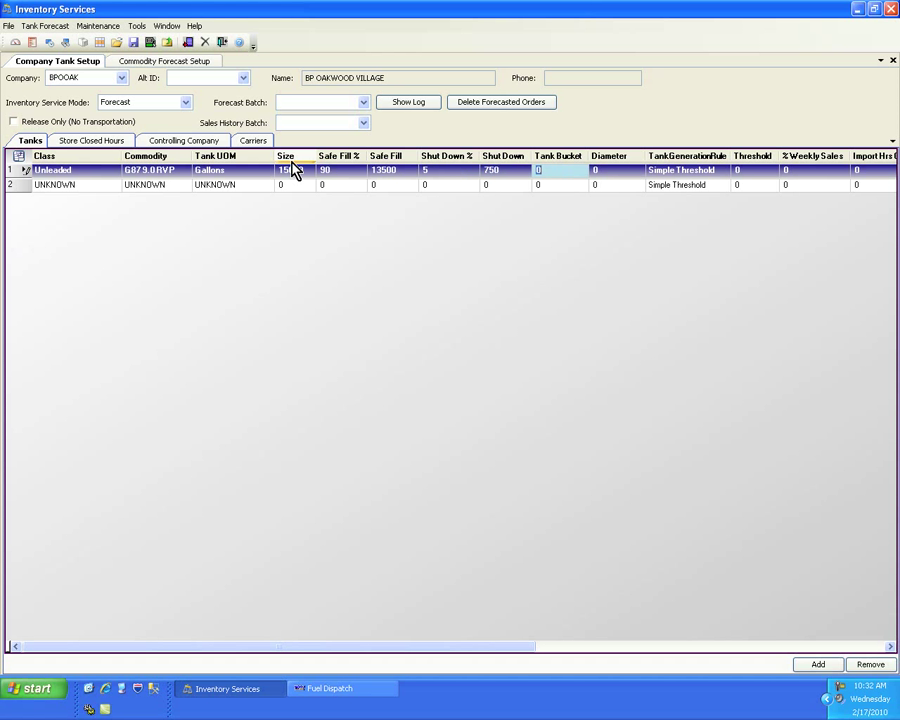
key("BackSpace")
key("Tab")
key("Tab")
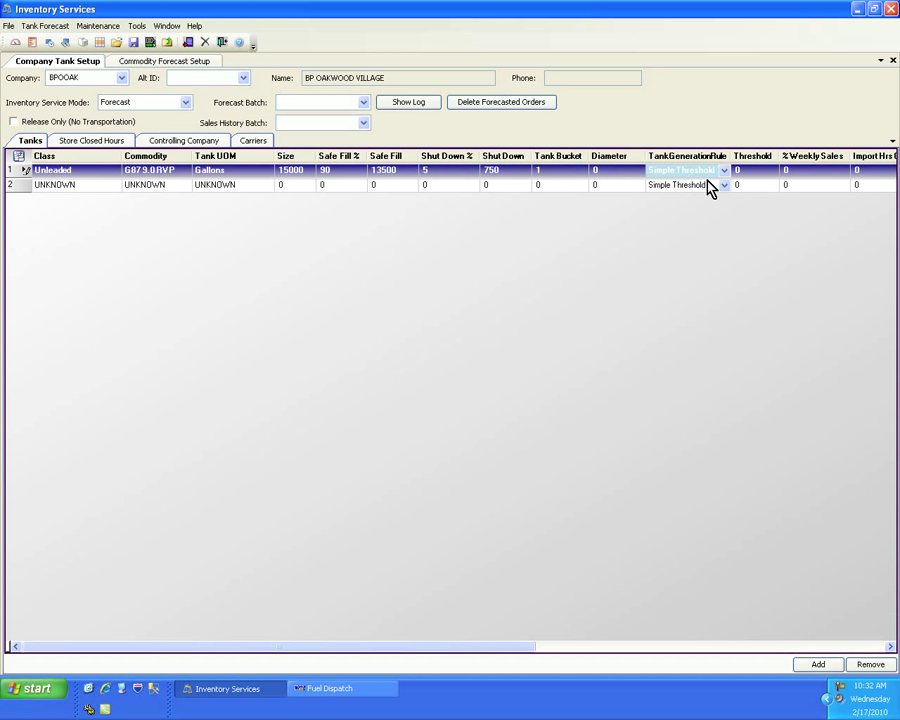
left_click(750, 170)
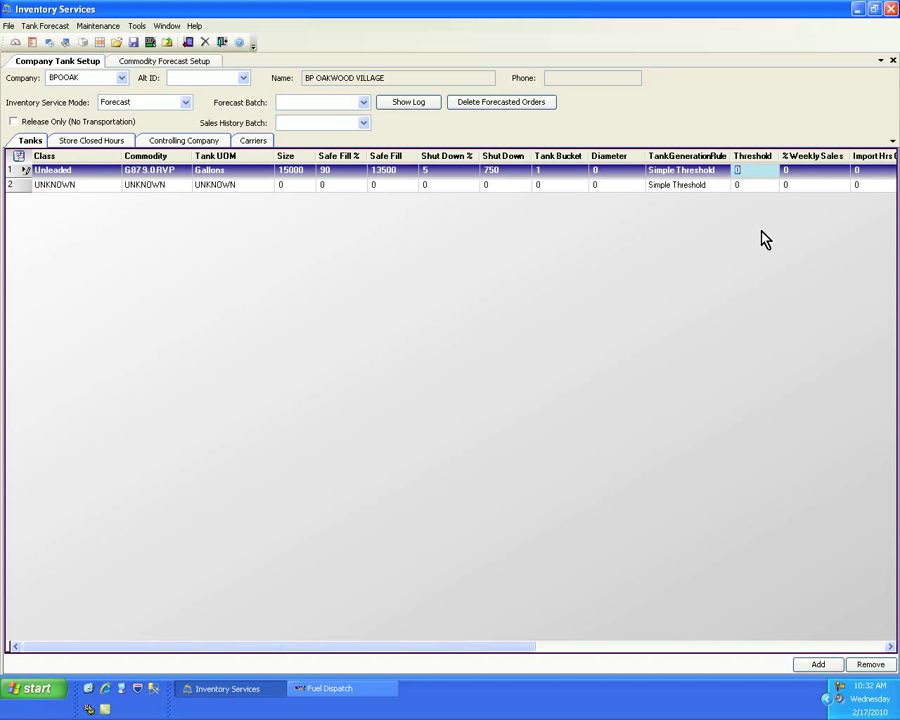
type("2000")
key("Tab")
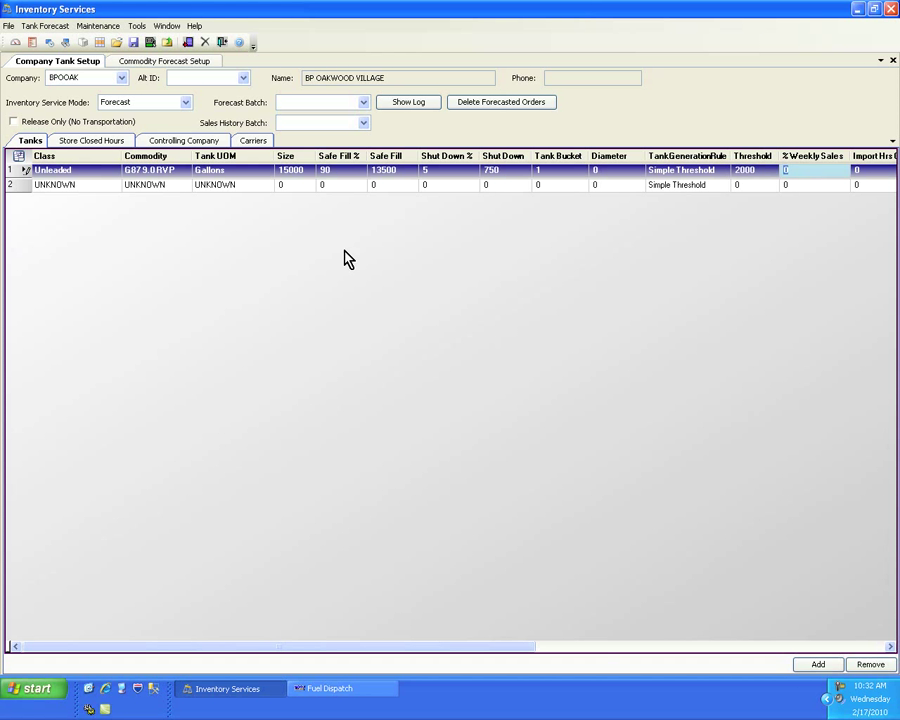
Step: Set the second tank's class to Clear and commodity to CLEAR DIESEL
left_click(104, 188)
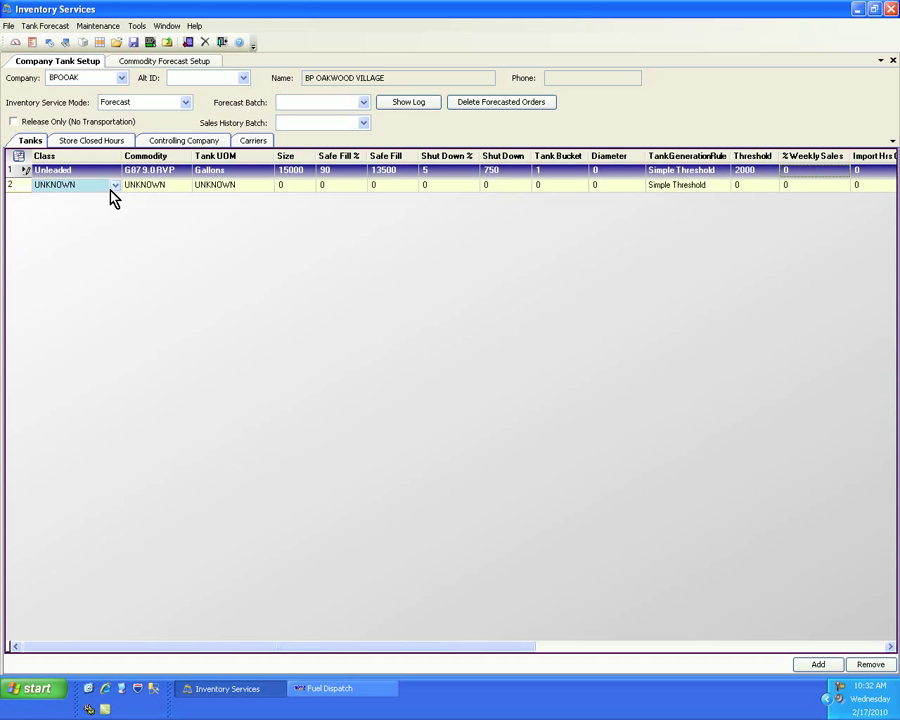
left_click(112, 189)
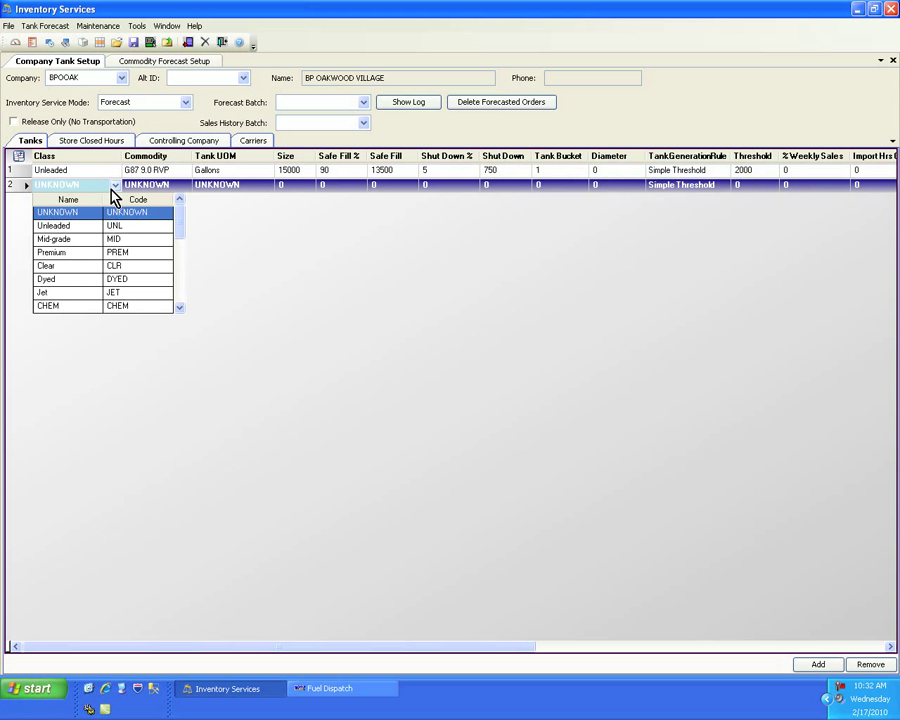
left_click(75, 267)
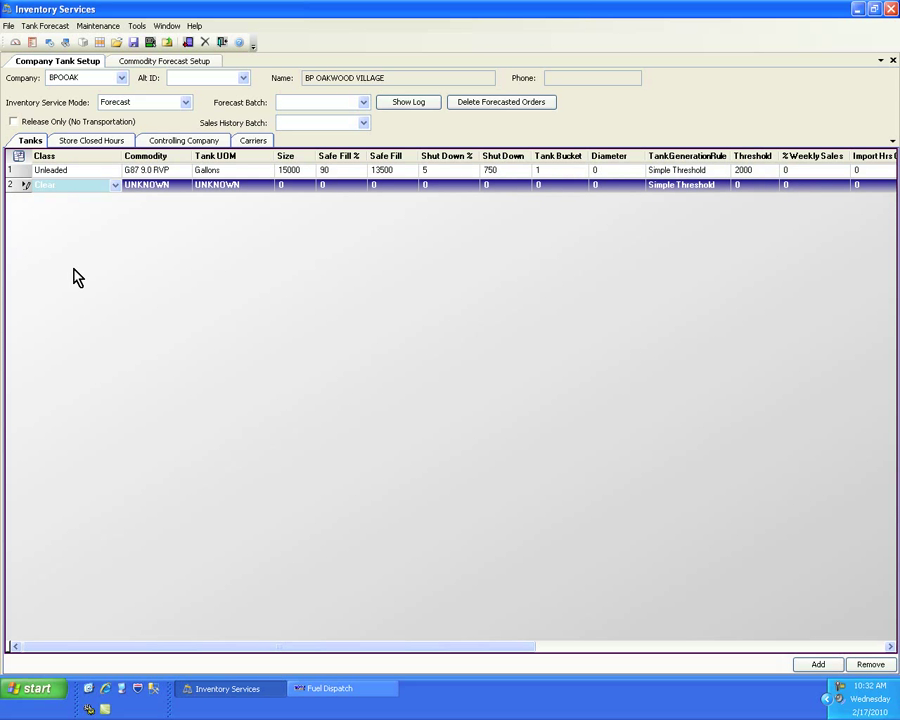
key("Tab")
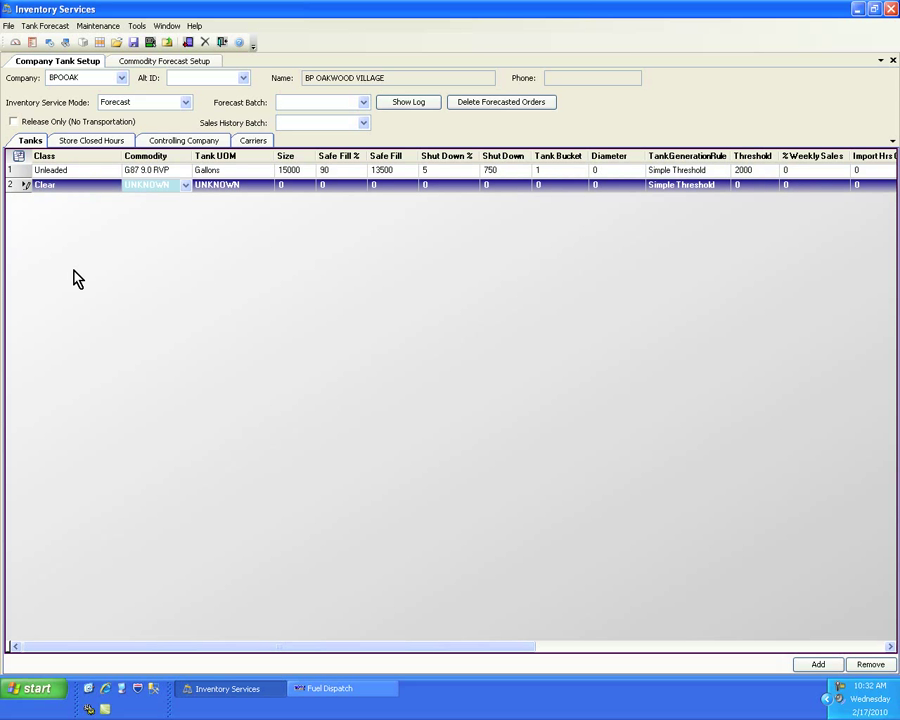
type("c")
key("Tab")
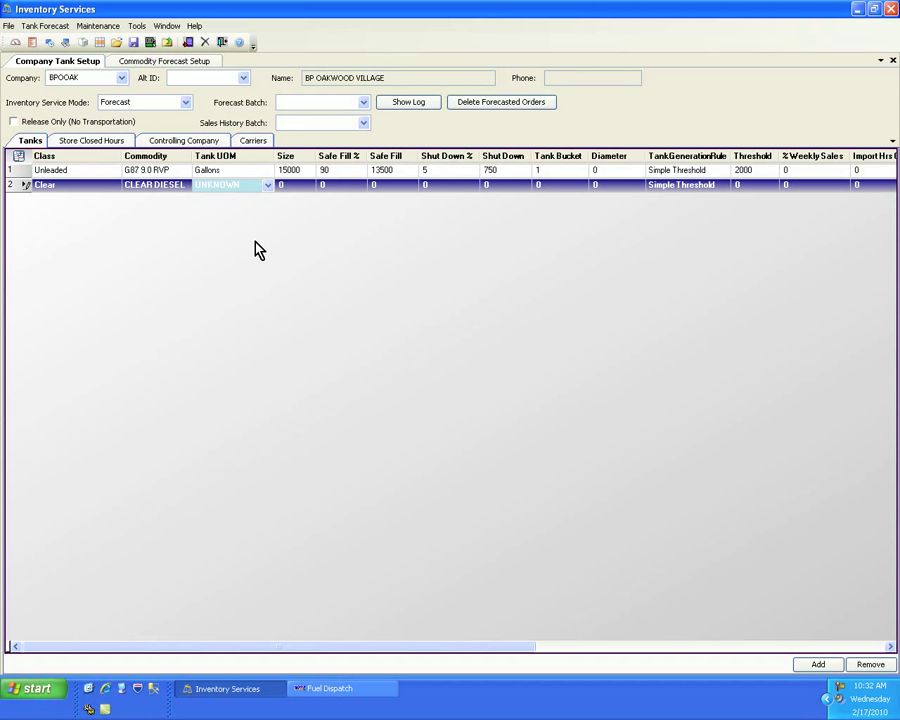
key("Tab")
Step: Give the second tank size 10000, safe fill 90, shut down 5, bucket 2, threshold 1800, and save
type("10000")
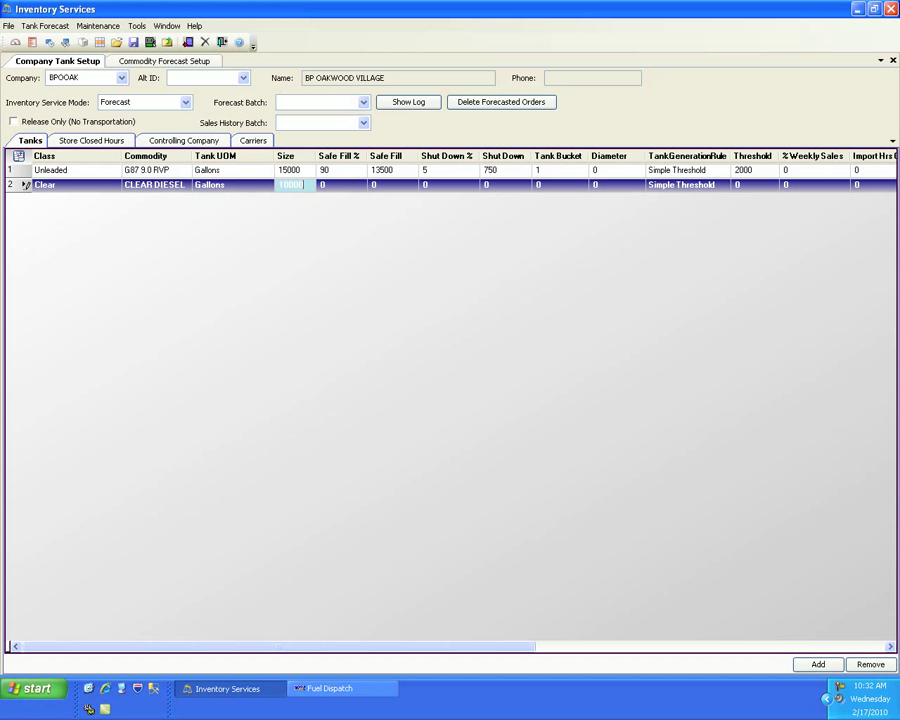
key("Tab")
type("90")
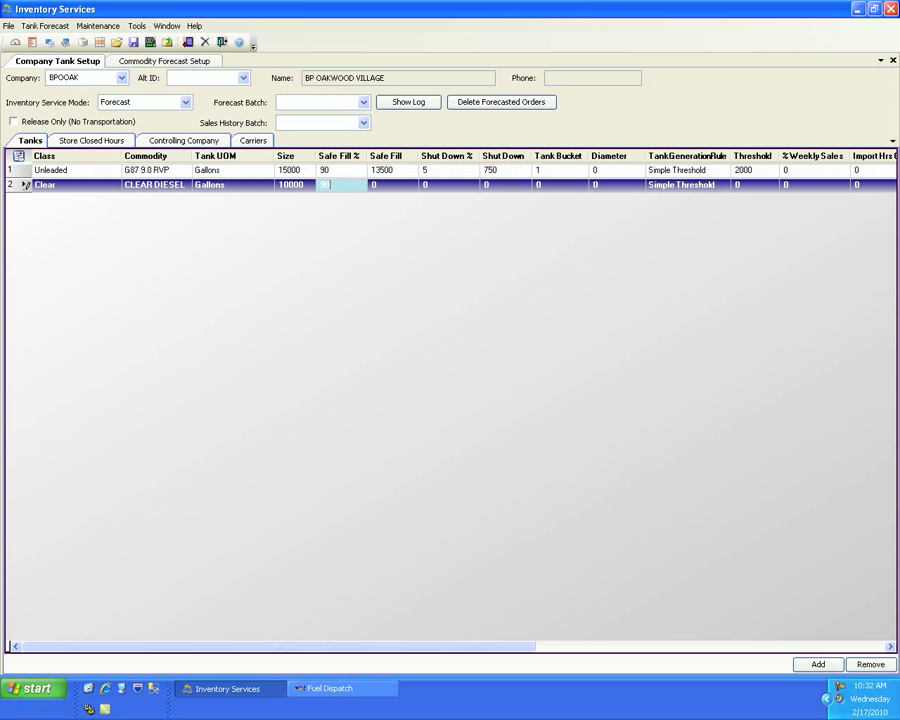
key("Tab")
key("Tab")
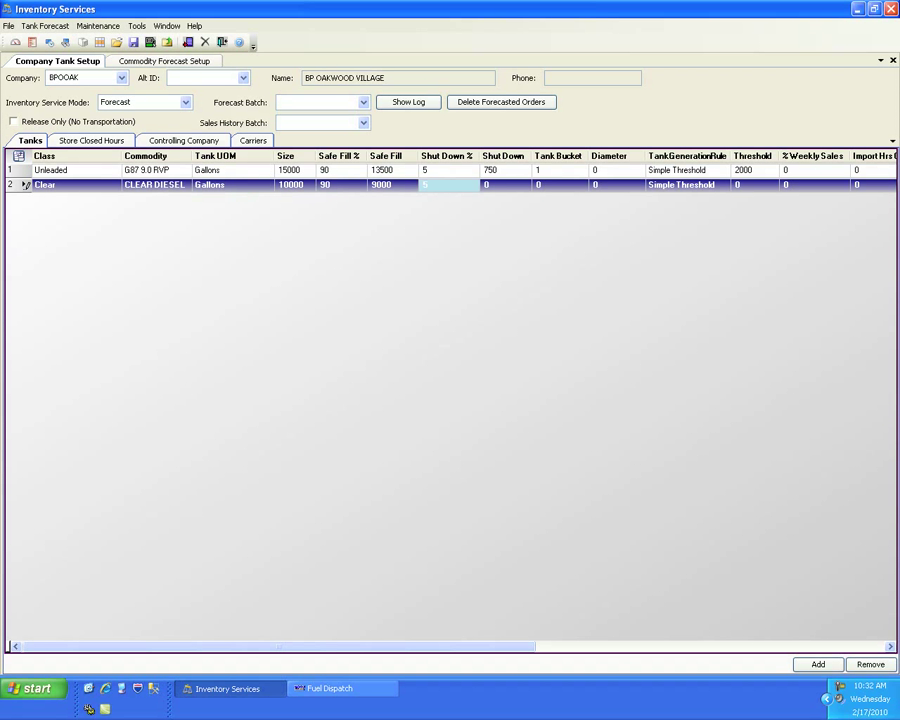
type("5")
key("Tab")
key("Tab")
type("2")
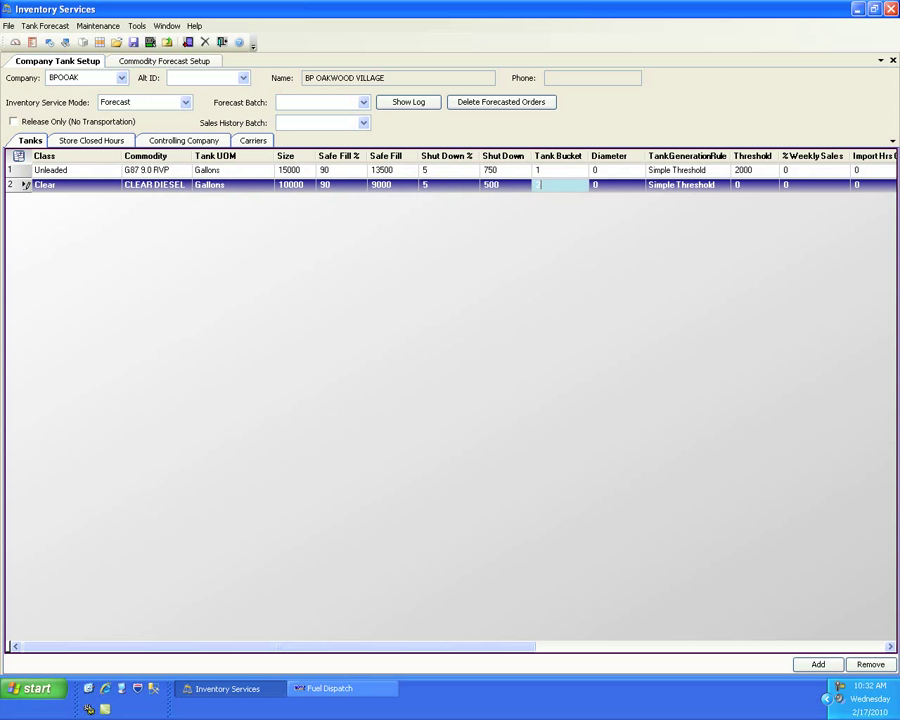
key("Tab")
key("Tab")
key("Tab")
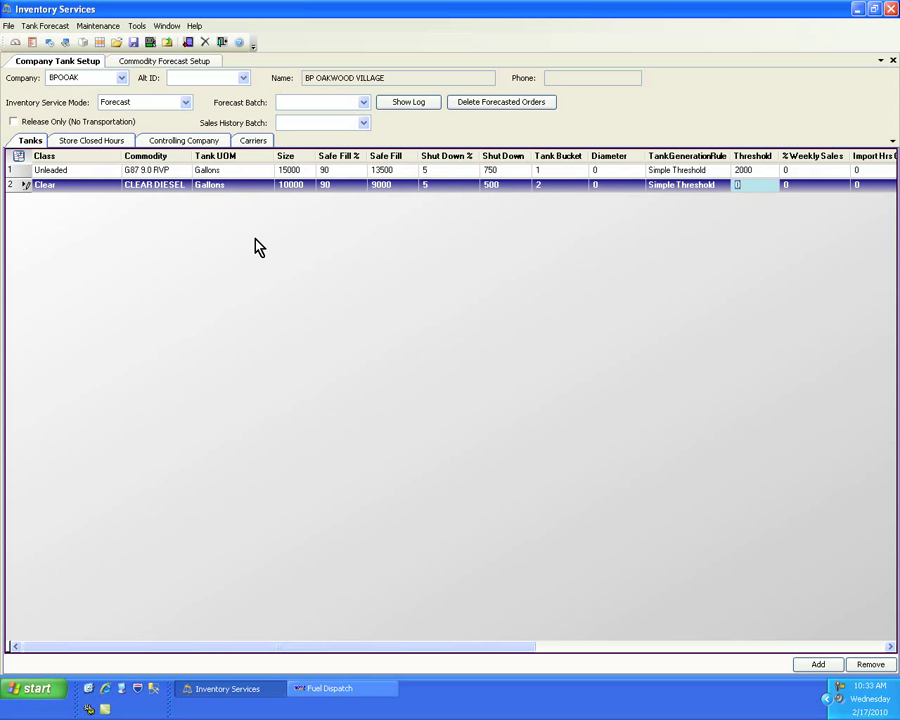
type("1800")
left_click(134, 45)
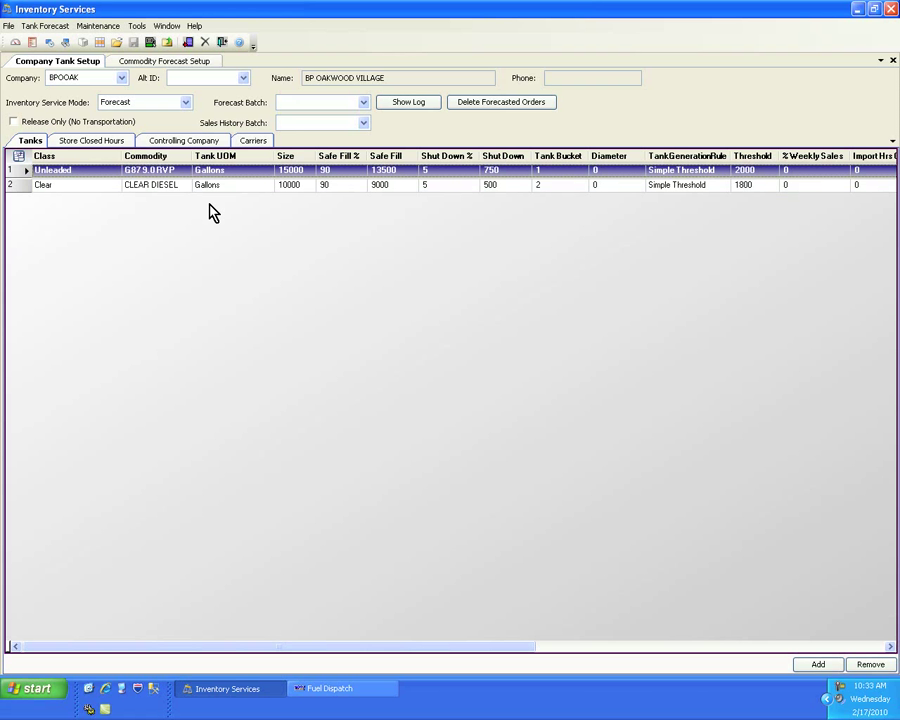
Step: Open Commodity Forecast Setup for company BPO and fill forecast data for CLEAR DIESEL and G87 9.0 RVP
left_click(100, 27)
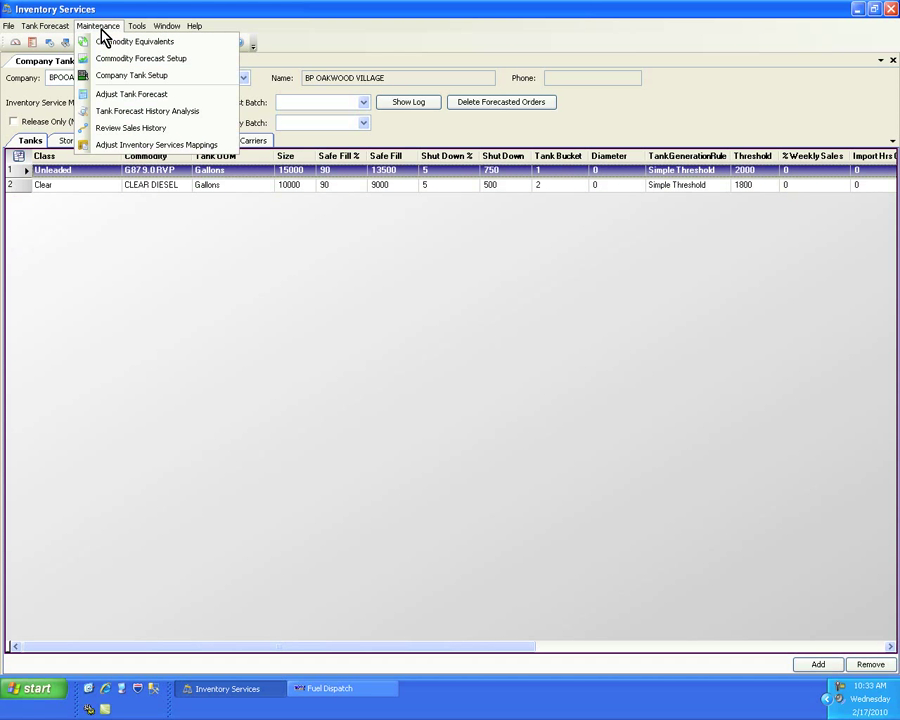
left_click(181, 61)
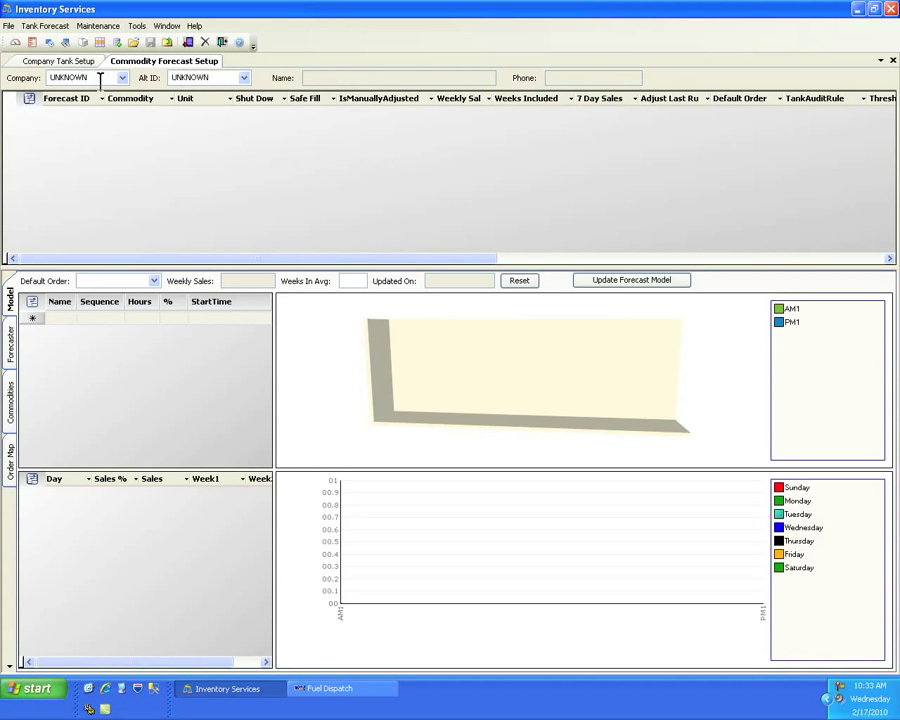
type("BPOOAK")
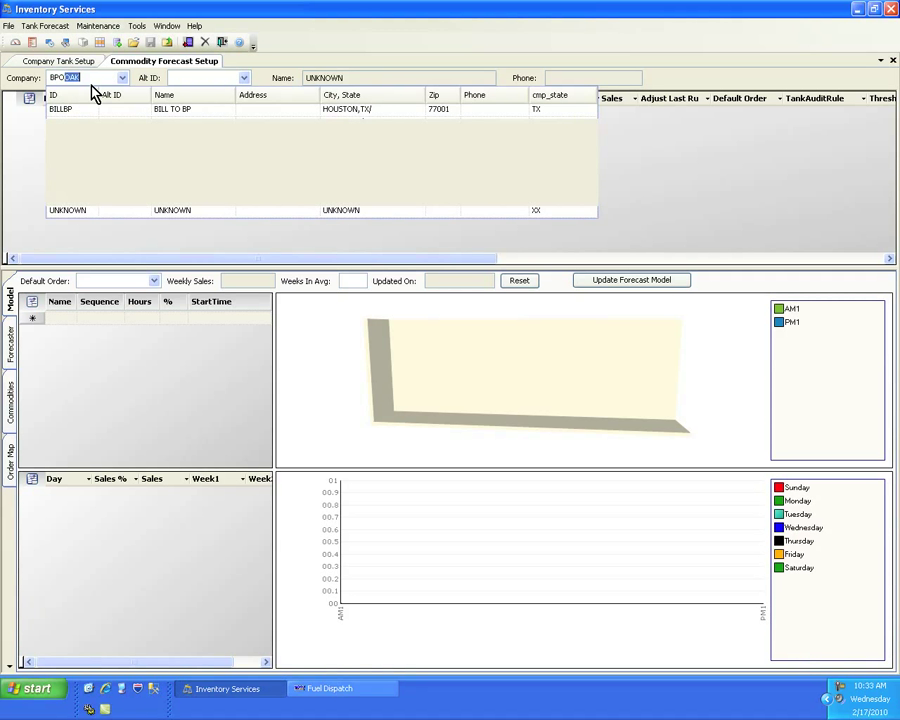
key("Return")
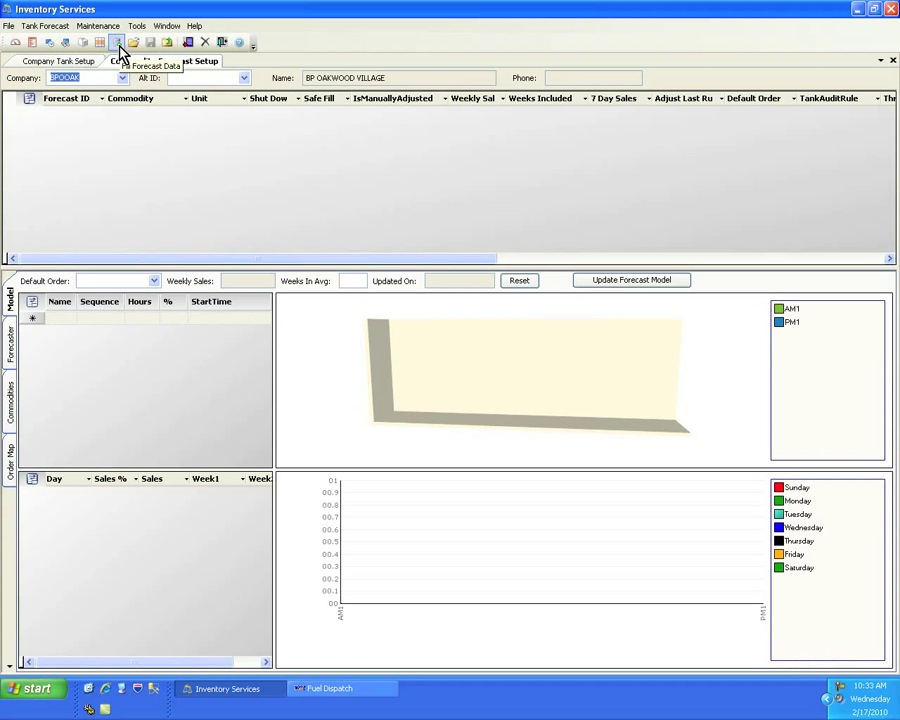
left_click(118, 45)
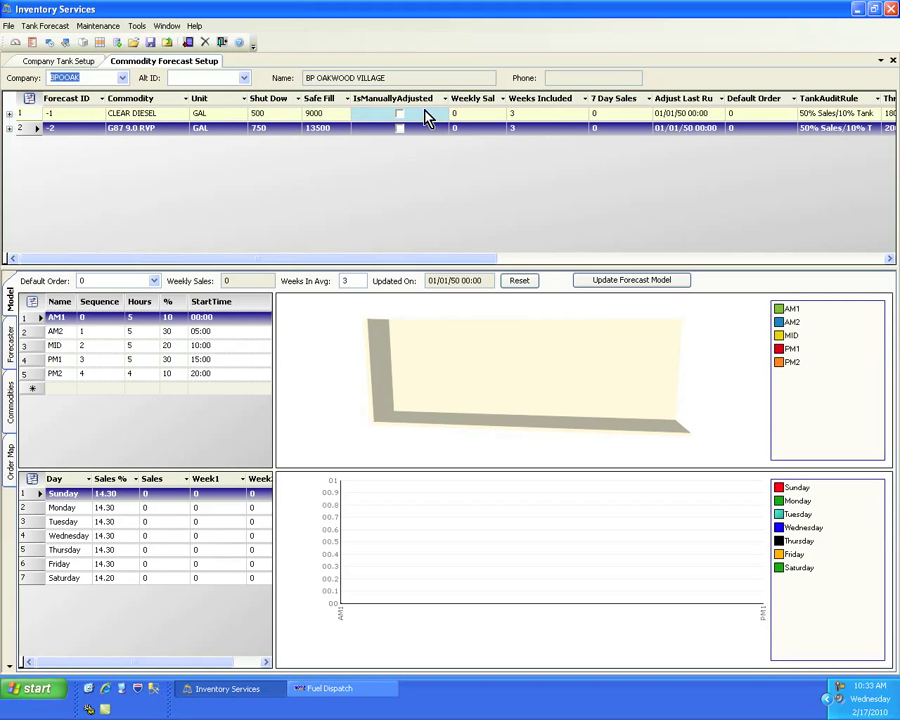
Step: Enter weekly sales of 15000 for CLEAR DIESEL and 20000 for G87 9.0 RVP
left_click(482, 113)
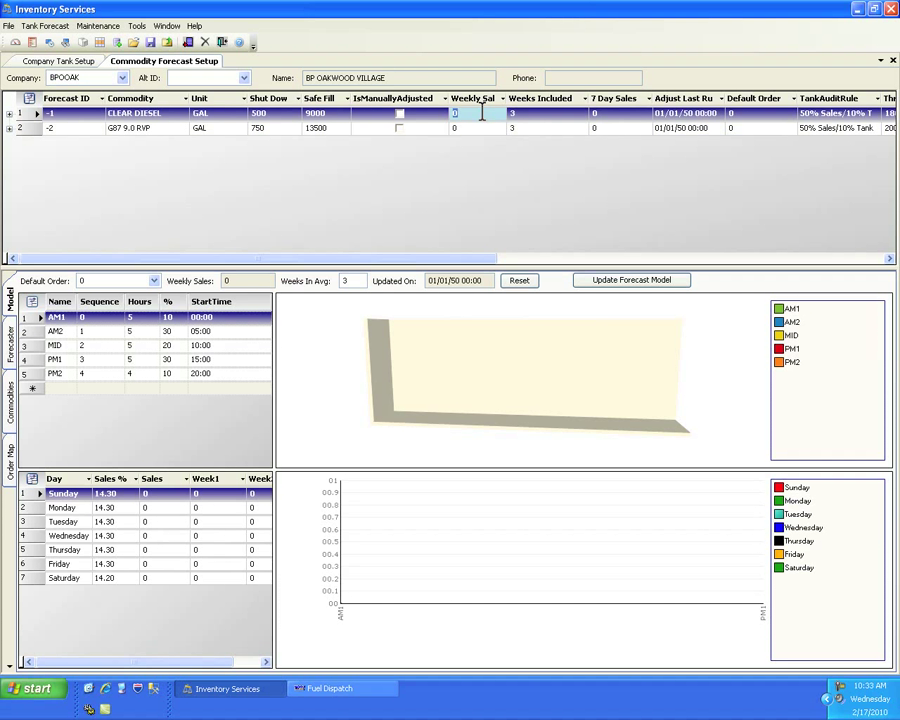
type("15000")
left_click(556, 113)
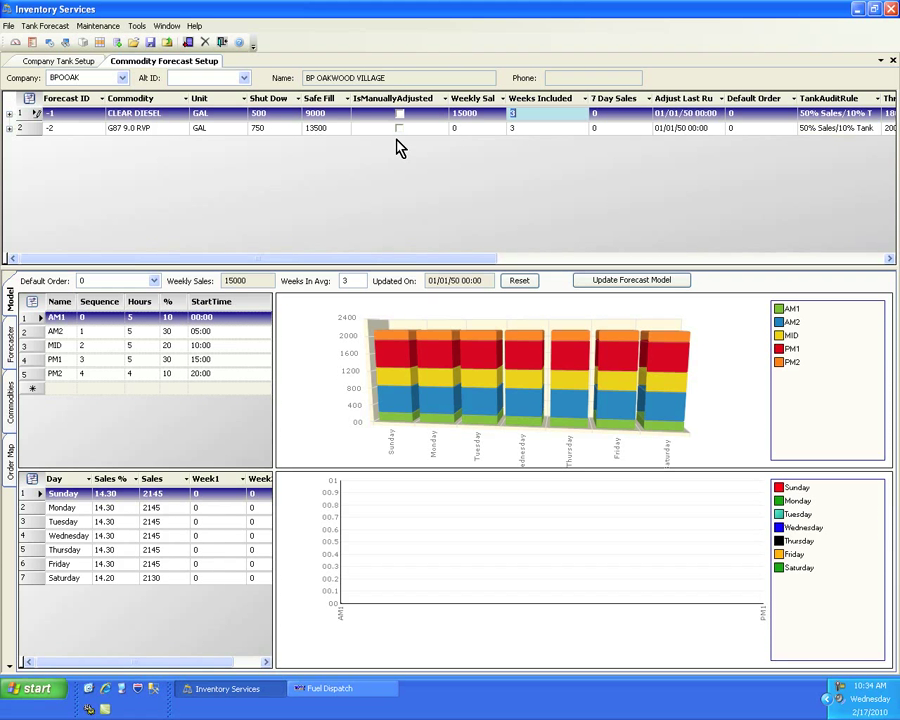
left_click(464, 133)
left_click(462, 128)
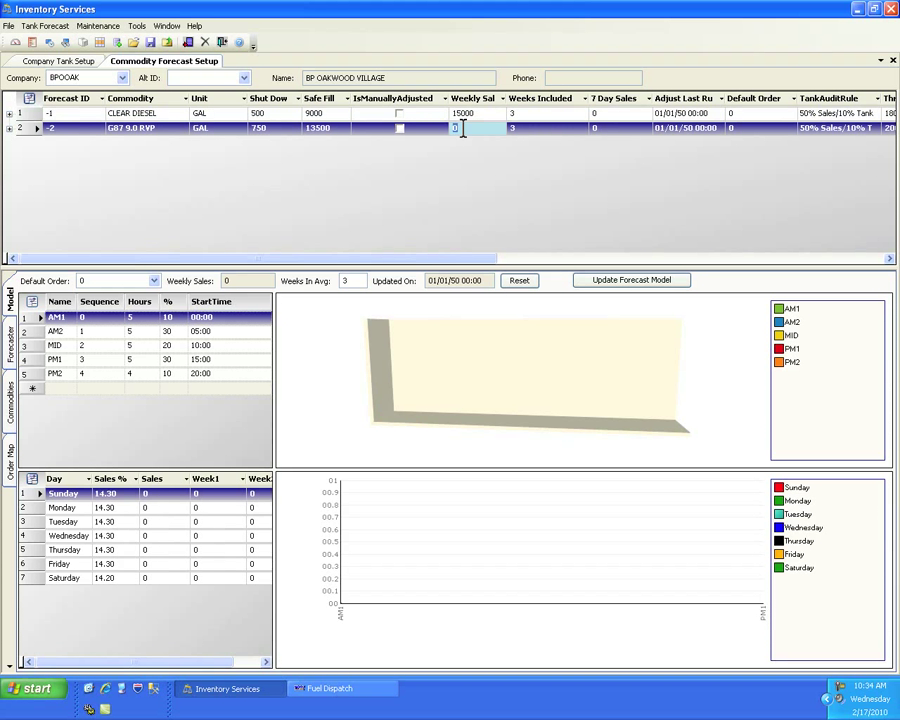
type("20000")
key("Tab")
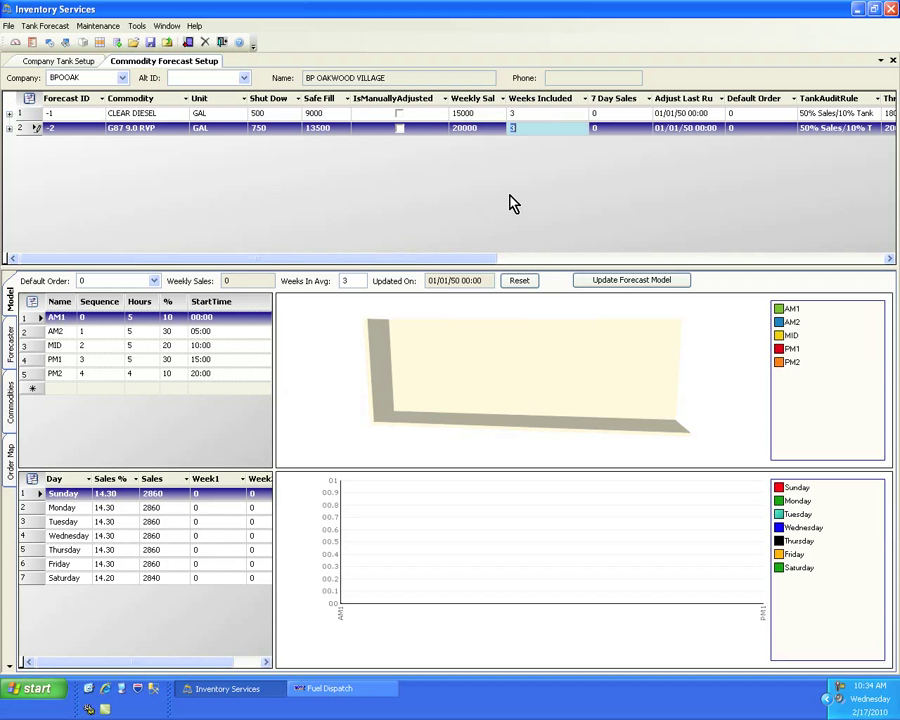
key("Tab")
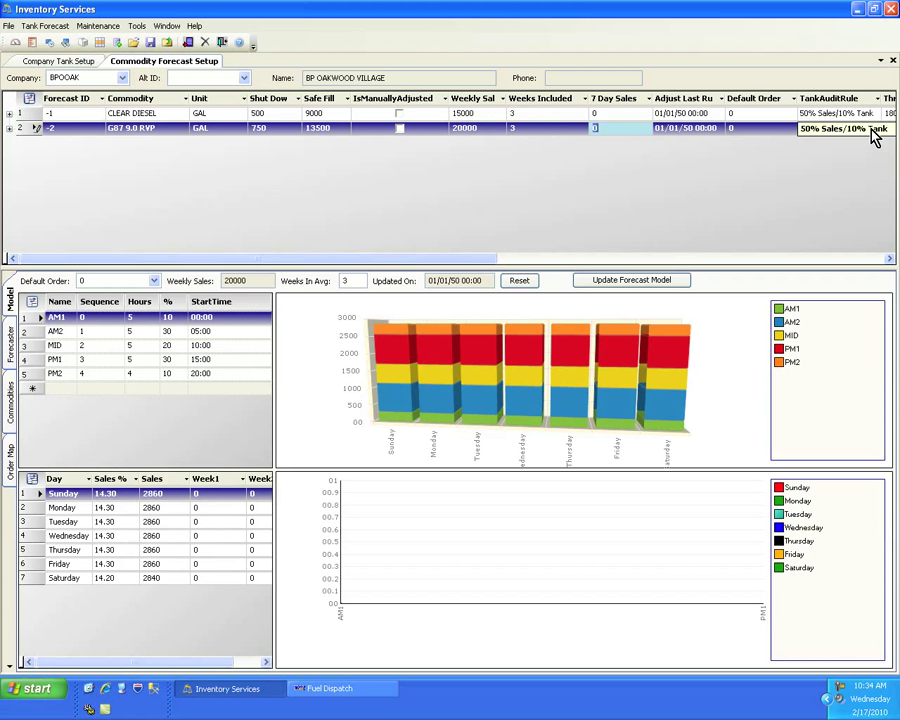
left_click(874, 131)
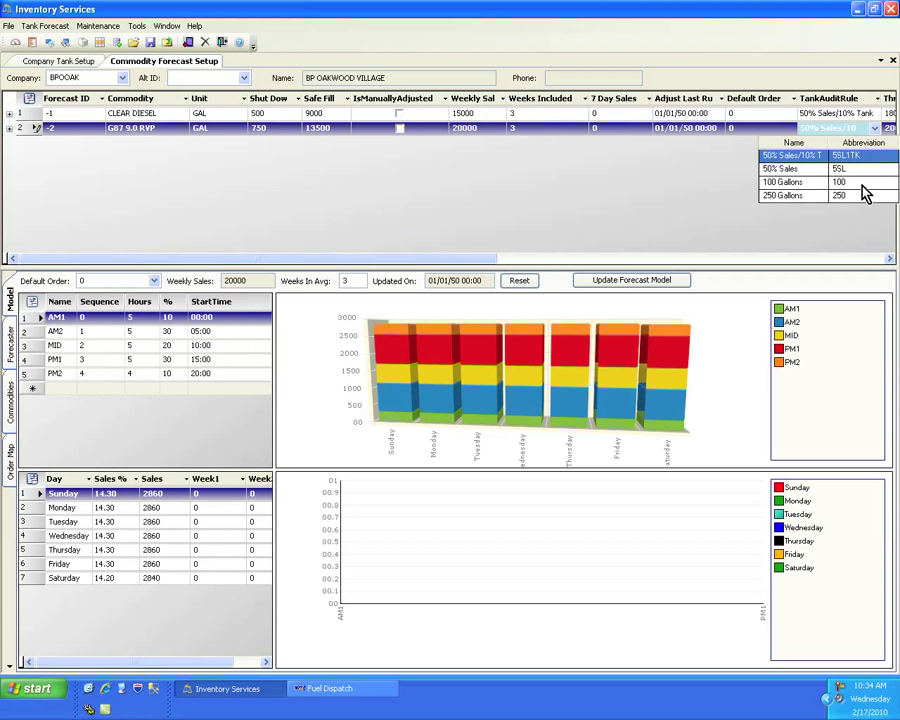
left_click(667, 175)
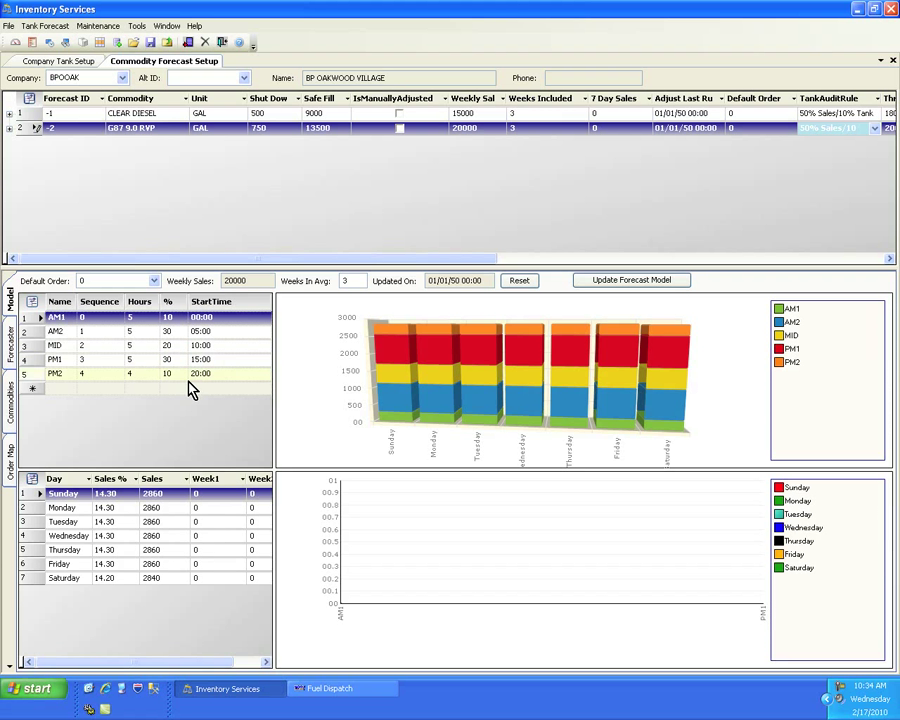
Step: Save the forecast model, select the CLEAR DIESEL row, and show the Forecaster page
left_click(152, 43)
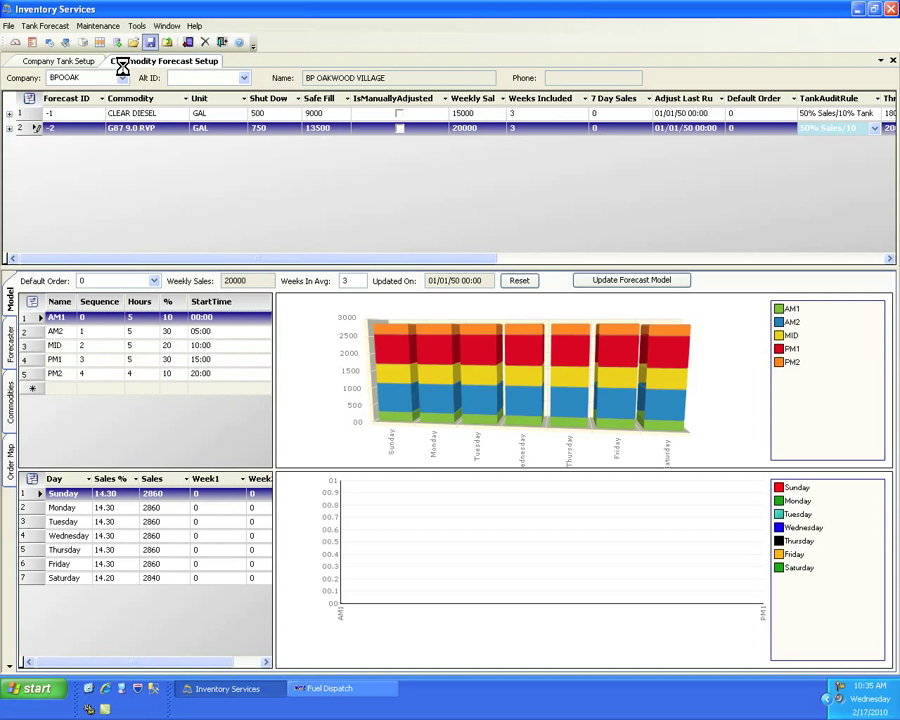
left_click(482, 116)
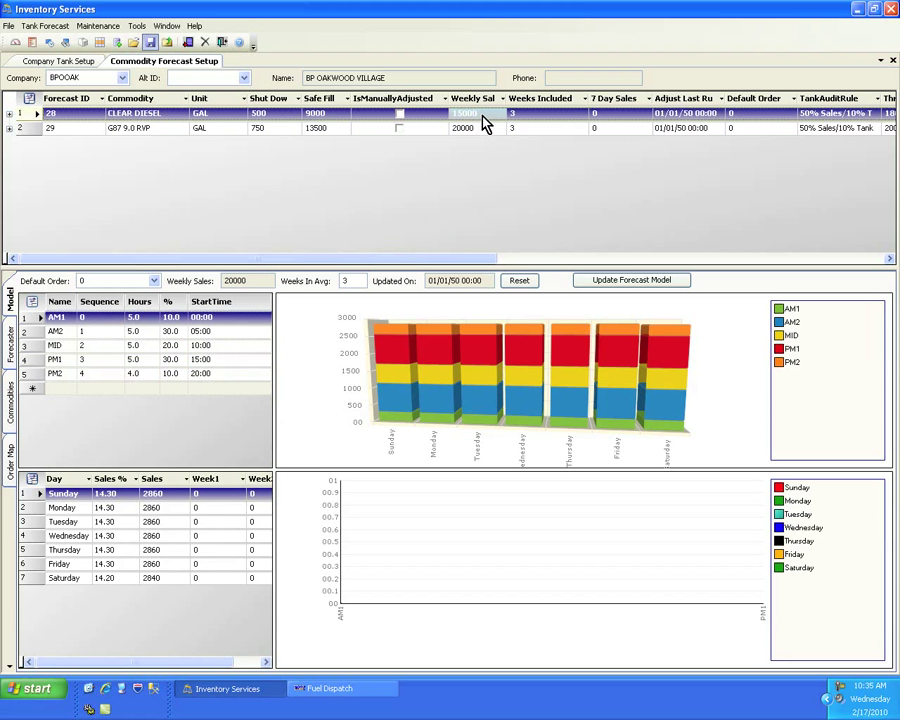
left_click(852, 114)
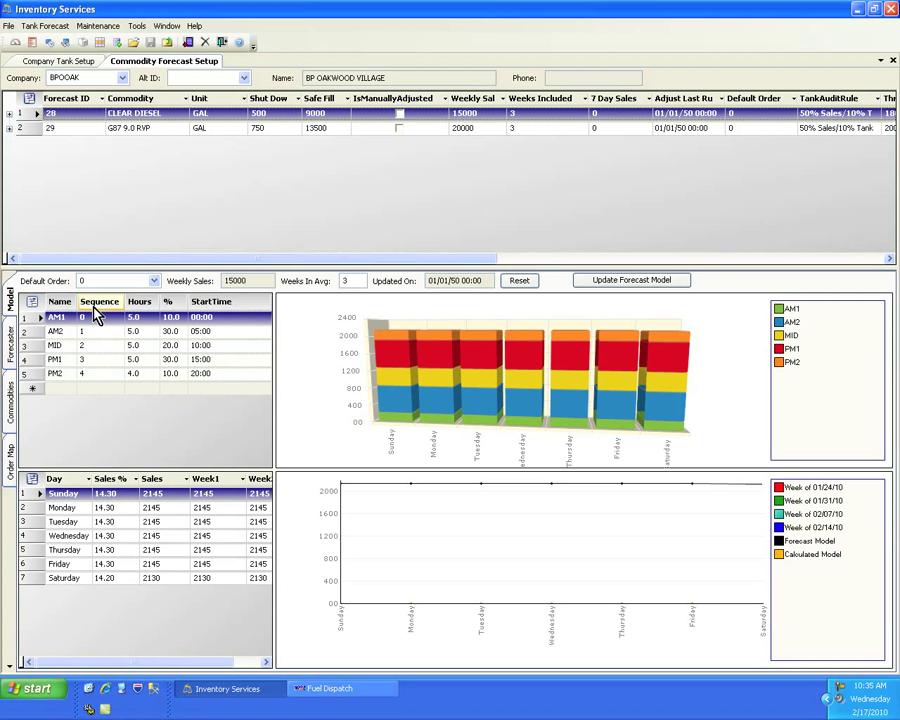
left_click(12, 350)
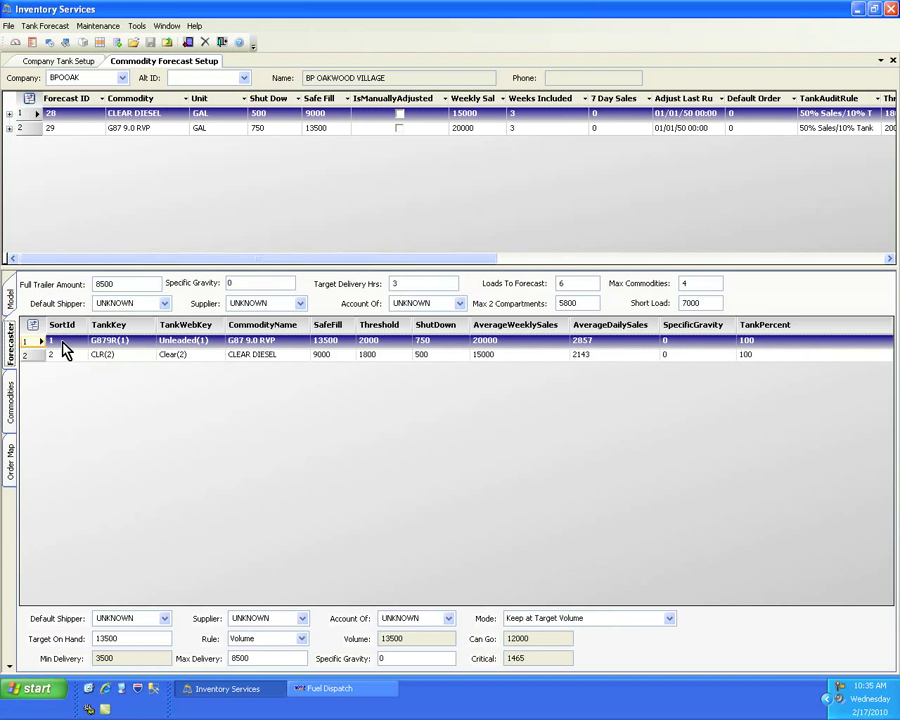
Step: Enter a specific gravity of .84 and review trailer, delivery-hour, load and compartment limits
double_click(117, 287)
left_click(134, 283)
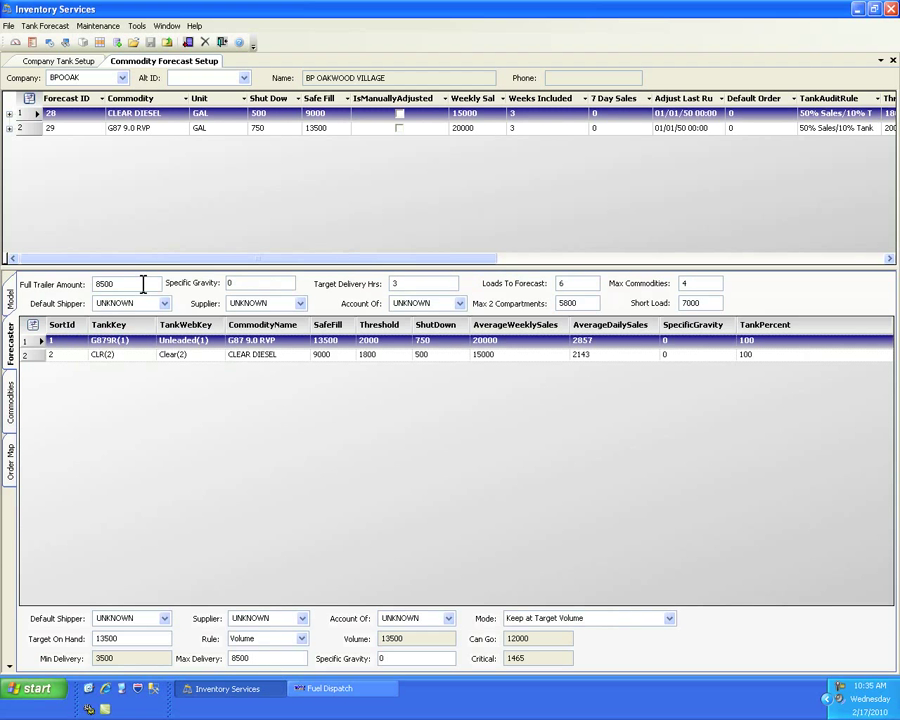
left_click(234, 283)
type(".84")
left_click(454, 429)
left_click(395, 283)
left_click(404, 285)
left_click(568, 283)
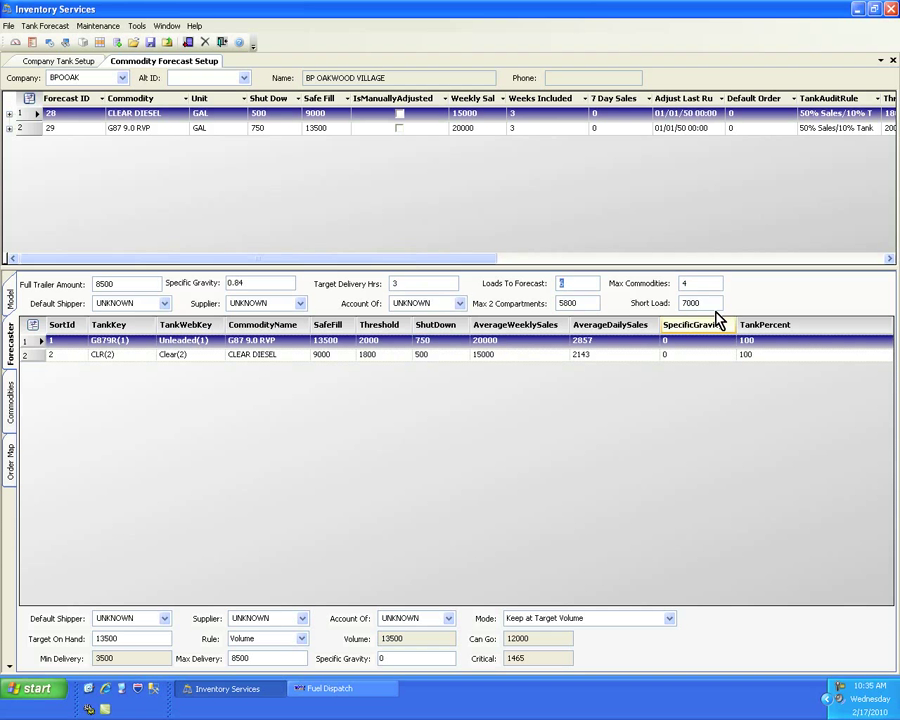
left_click(690, 284)
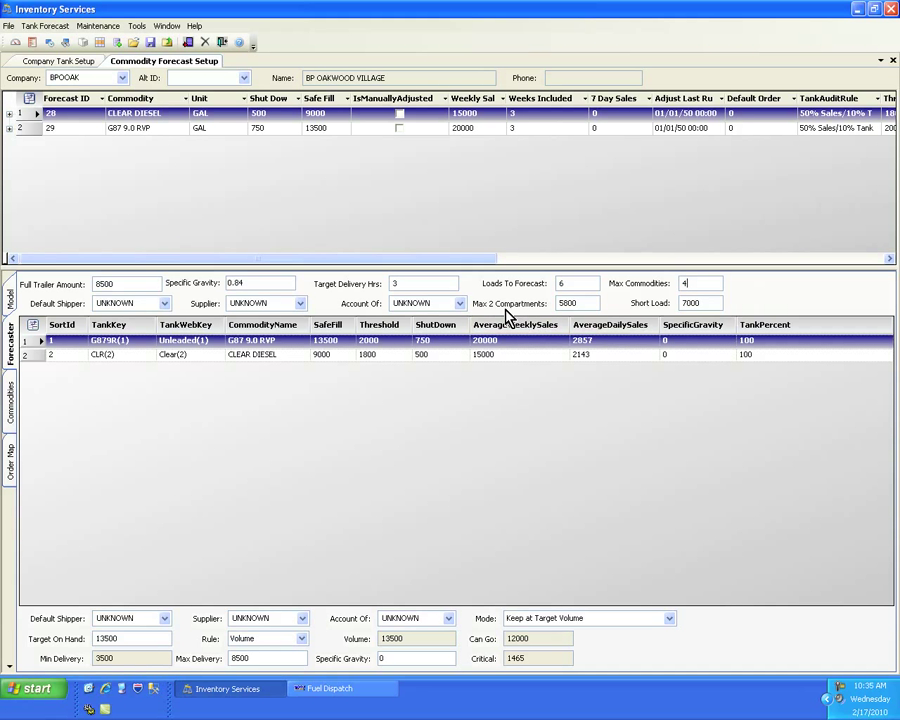
left_click_drag(592, 305, 552, 305)
left_click(587, 306)
Step: Set the G87 9.0 RVP tank's default shipper to MAPCAN and supplier to SUPBP
left_click(163, 619)
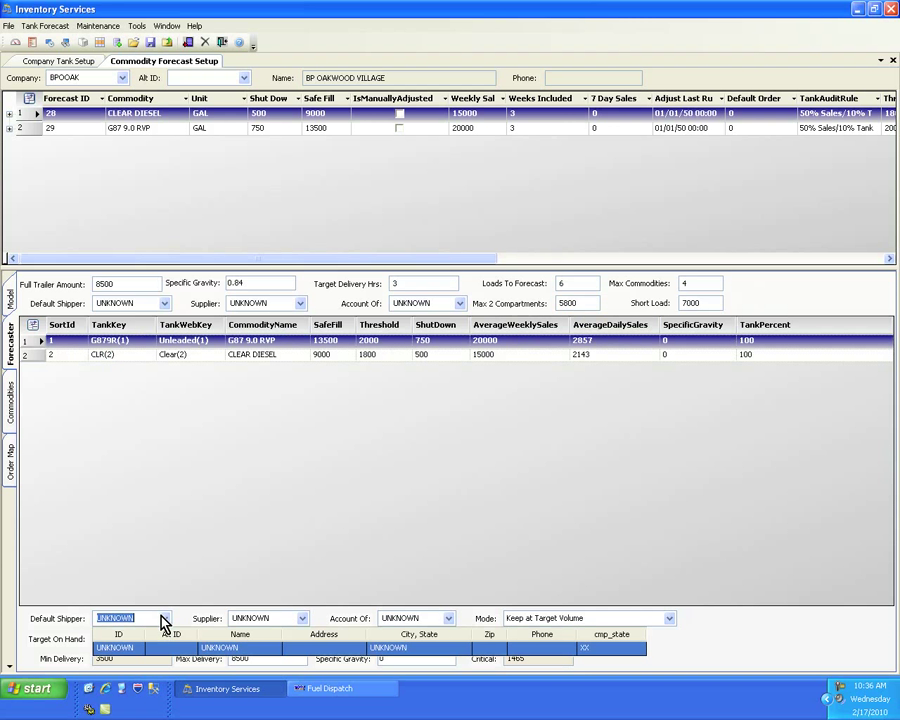
type("MAPCAN")
key("Tab")
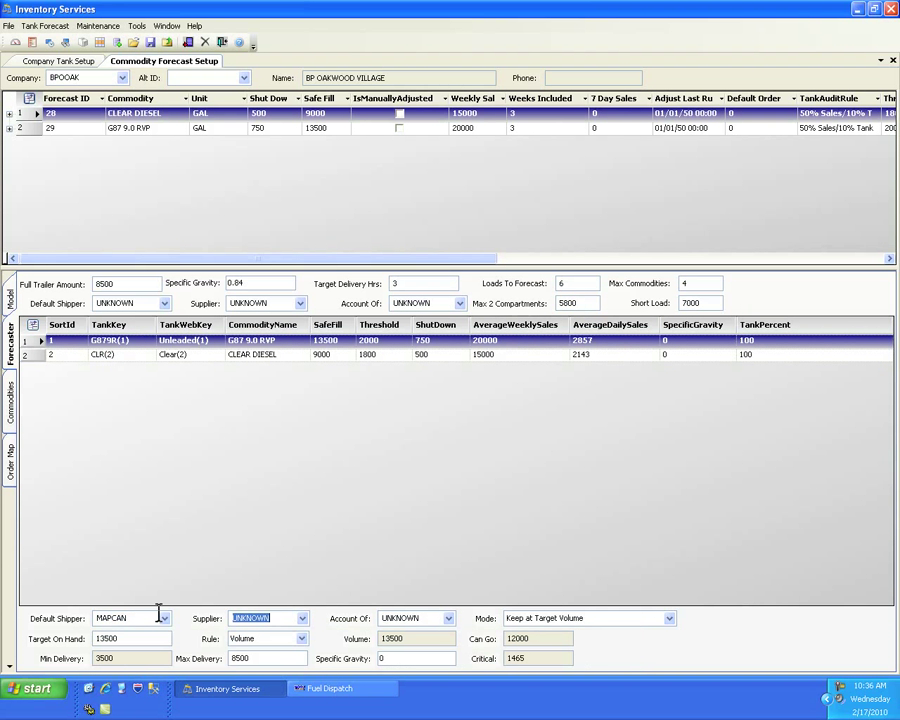
type("SUPBP")
key("Tab")
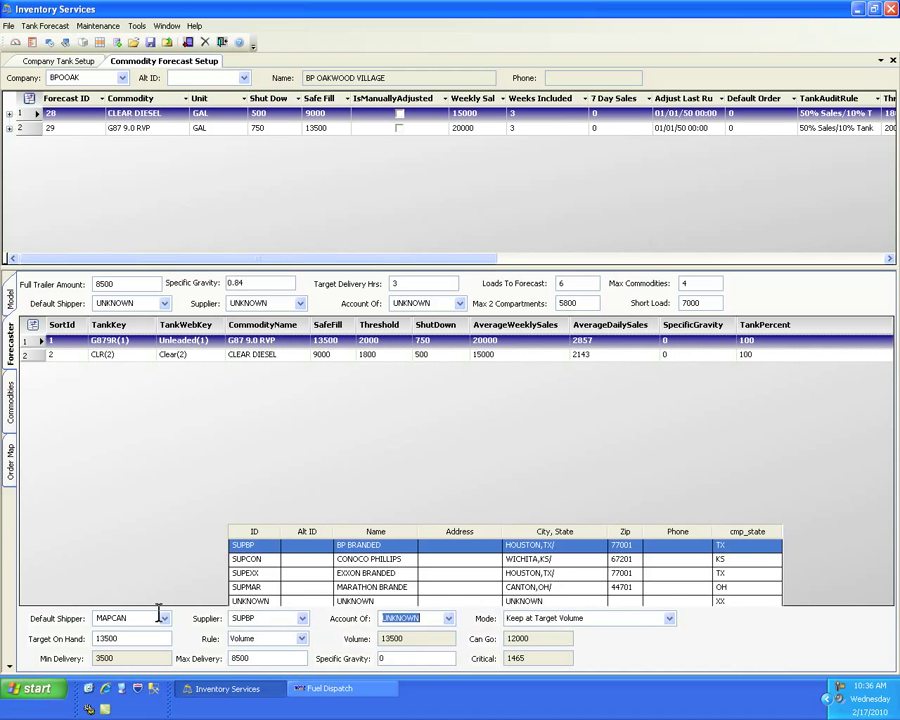
Step: Keep the Keep at Target Volume mode and enter tank specific gravity .84
left_click(668, 620)
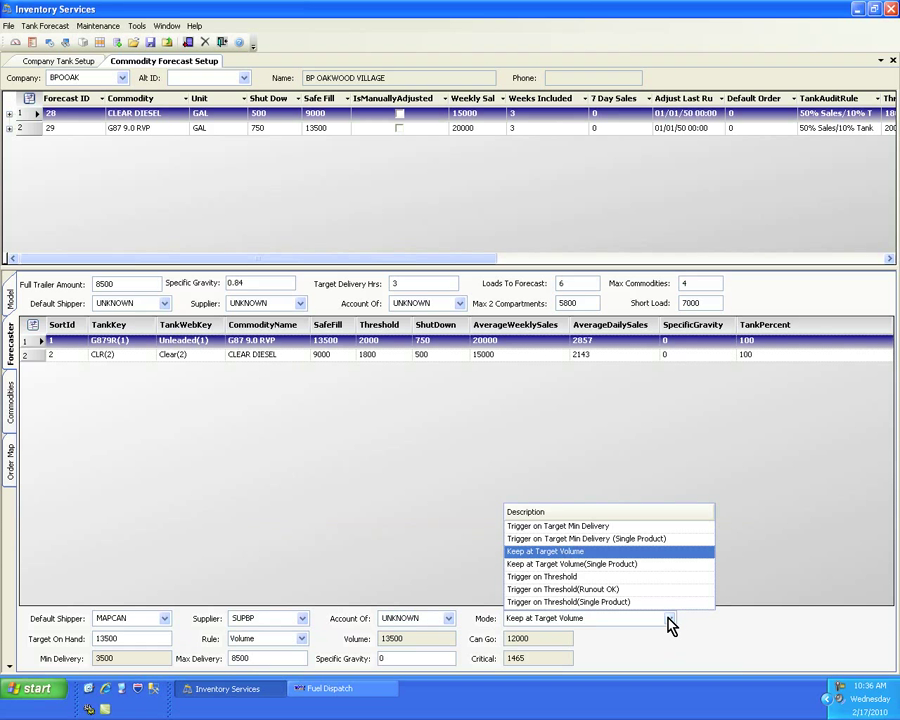
left_click(668, 620)
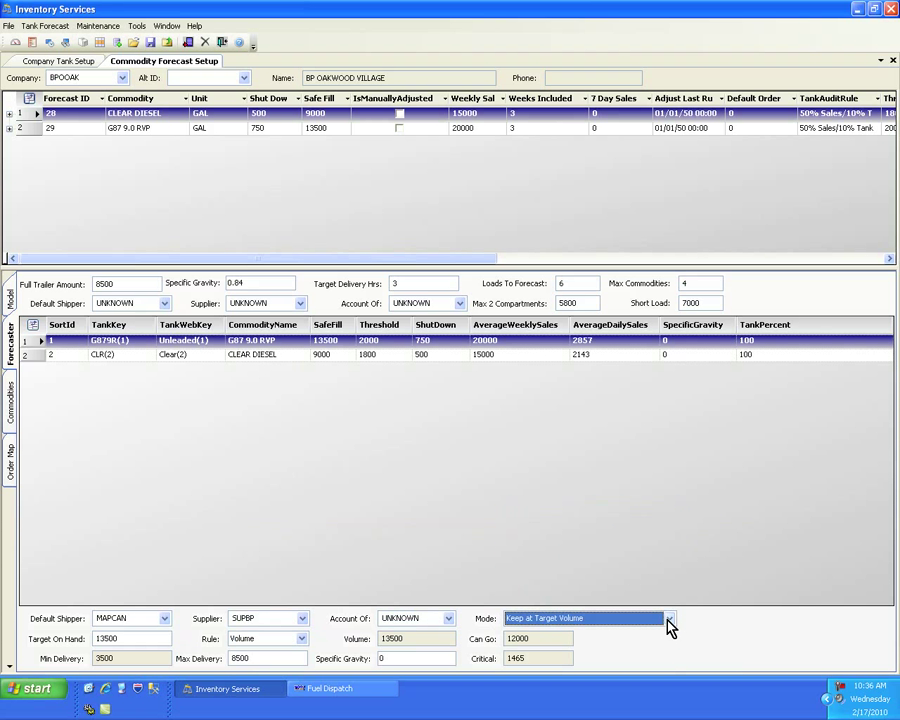
double_click(114, 638)
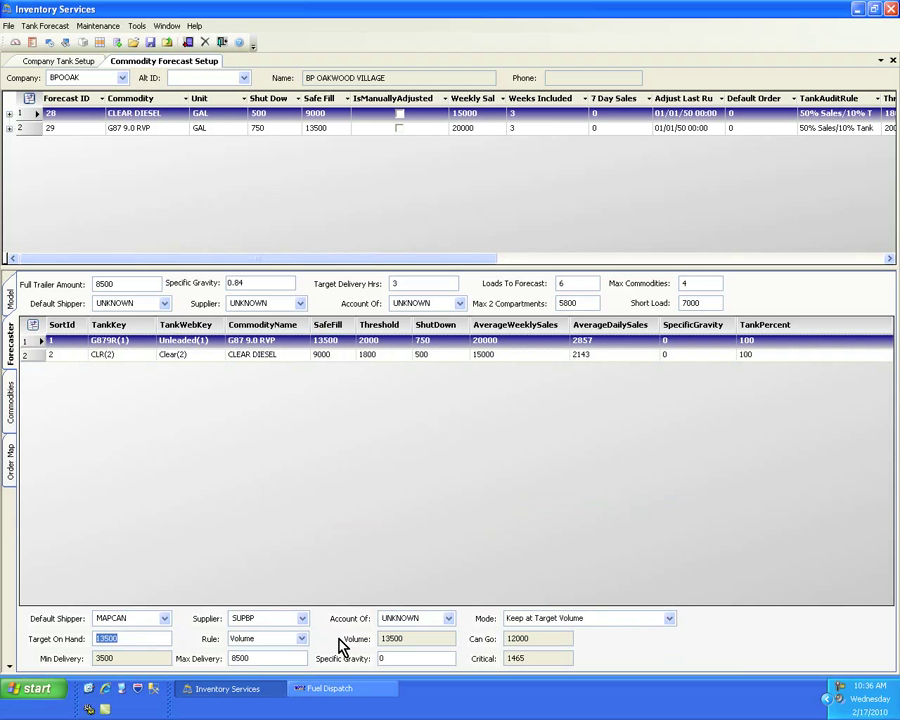
double_click(382, 658)
type(".84")
Step: Switch to the CLEAR DIESEL tank and set shipper MAPCAN and supplier SUPBP
left_click(243, 360)
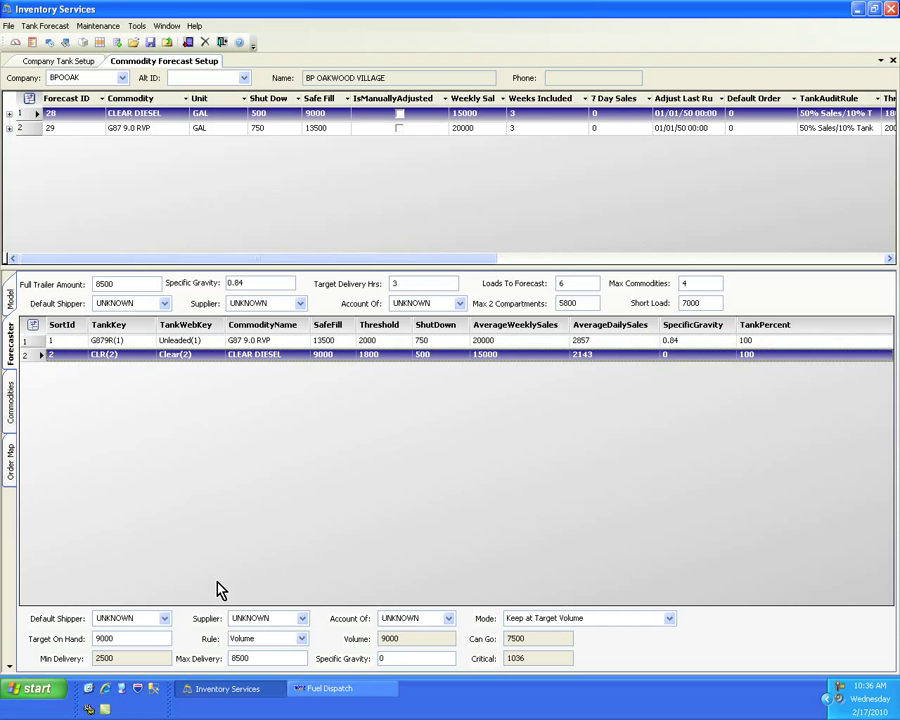
left_click(165, 619)
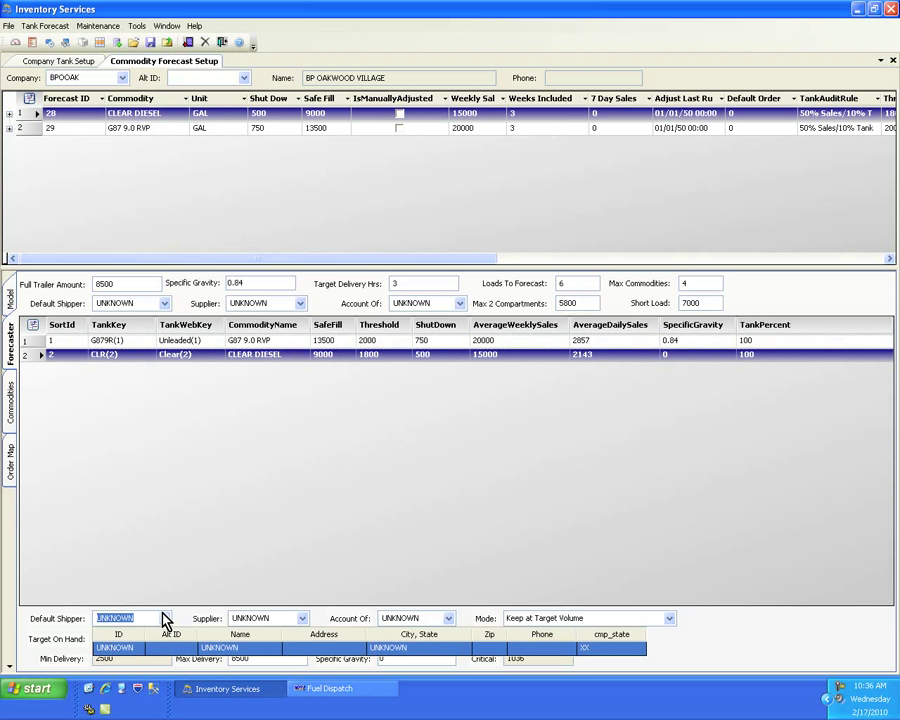
type("MAPCAN")
key("Tab")
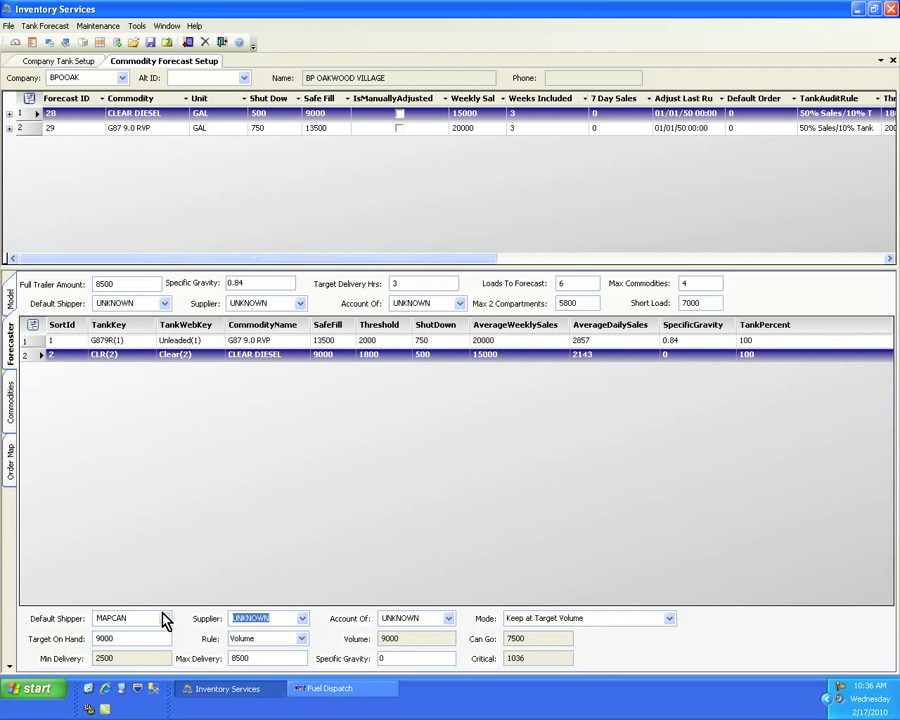
type("SUPBP")
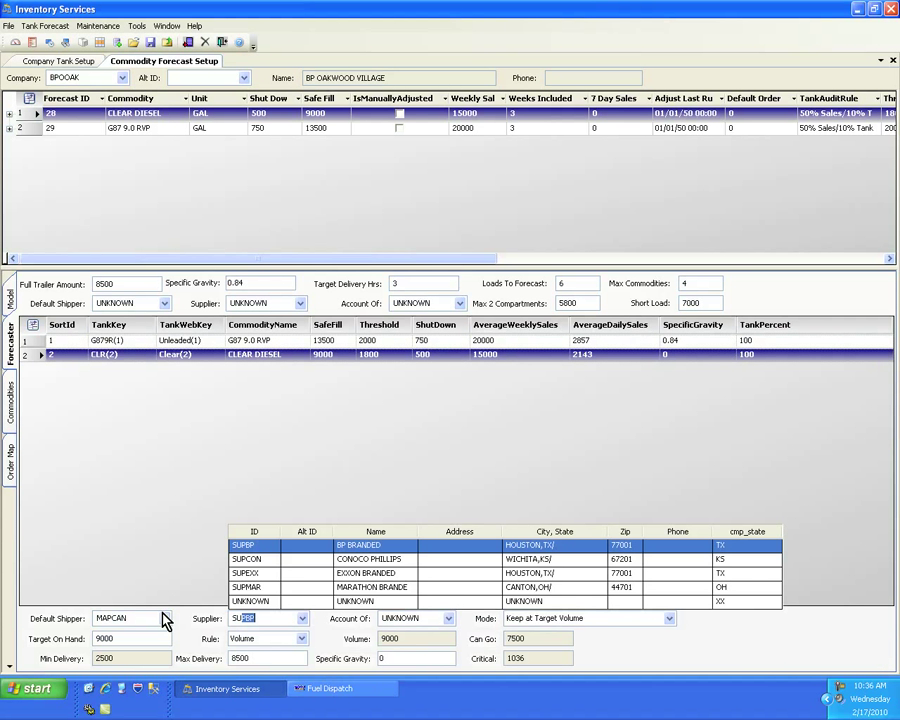
key("Tab")
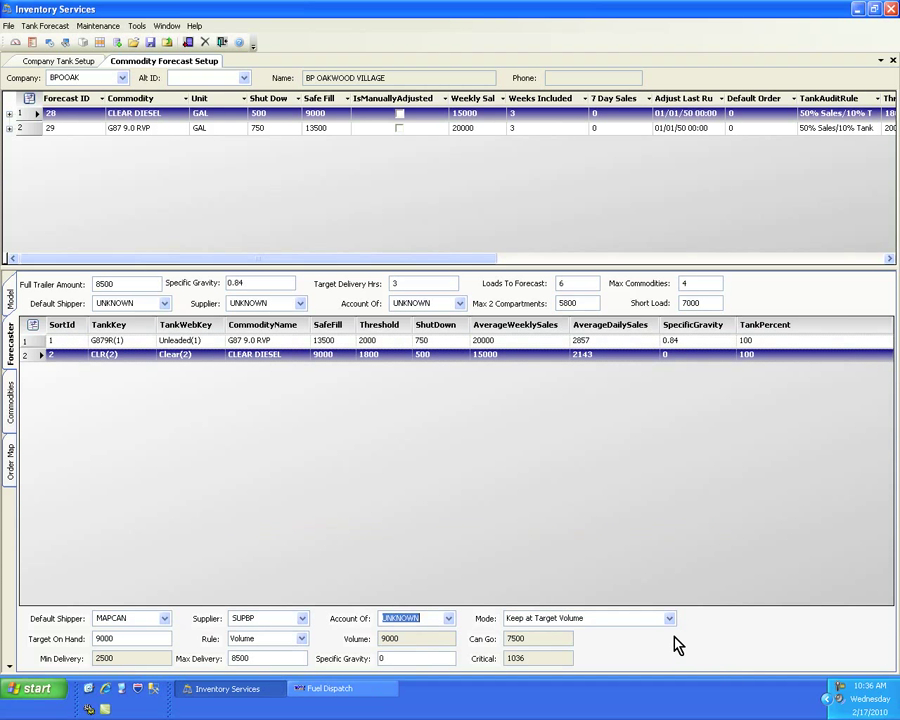
Step: Set the diesel tank to Trigger on Threshold, with target on hand 7000 and specific gravity .74
left_click(669, 619)
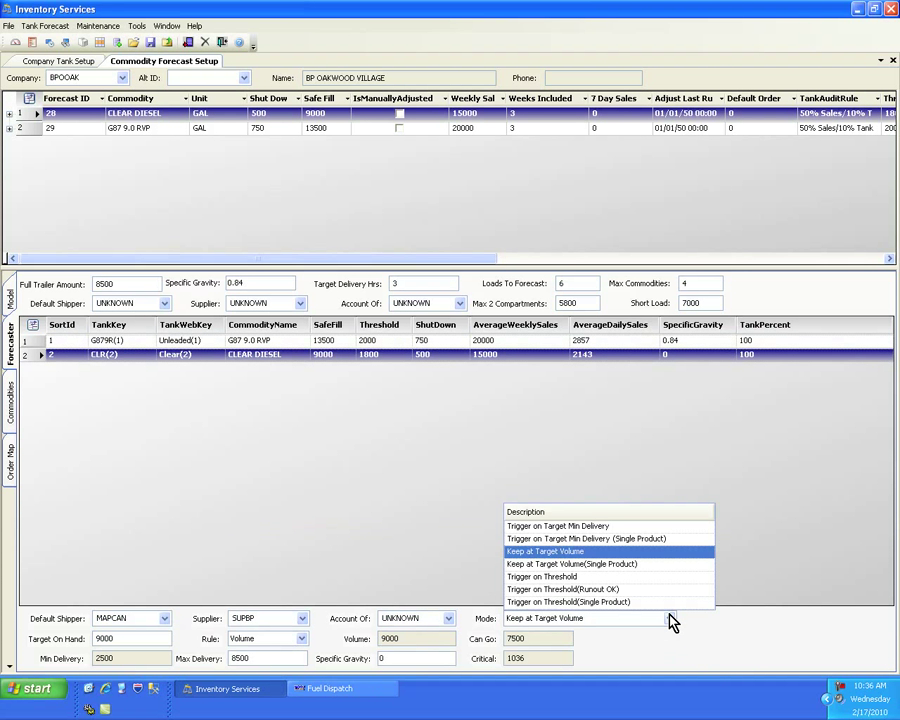
left_click(578, 578)
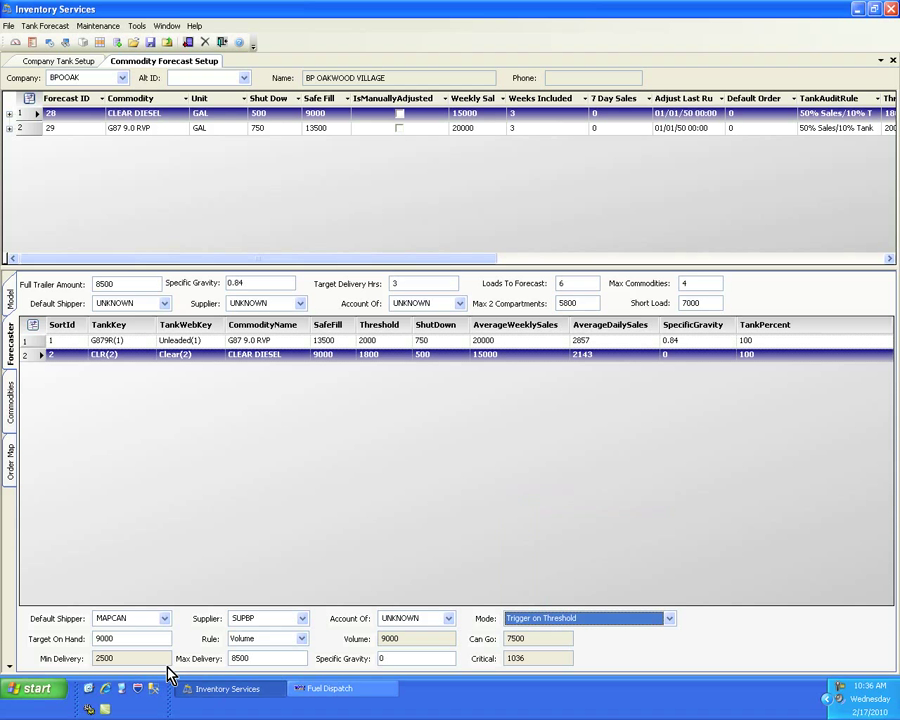
left_click(120, 640)
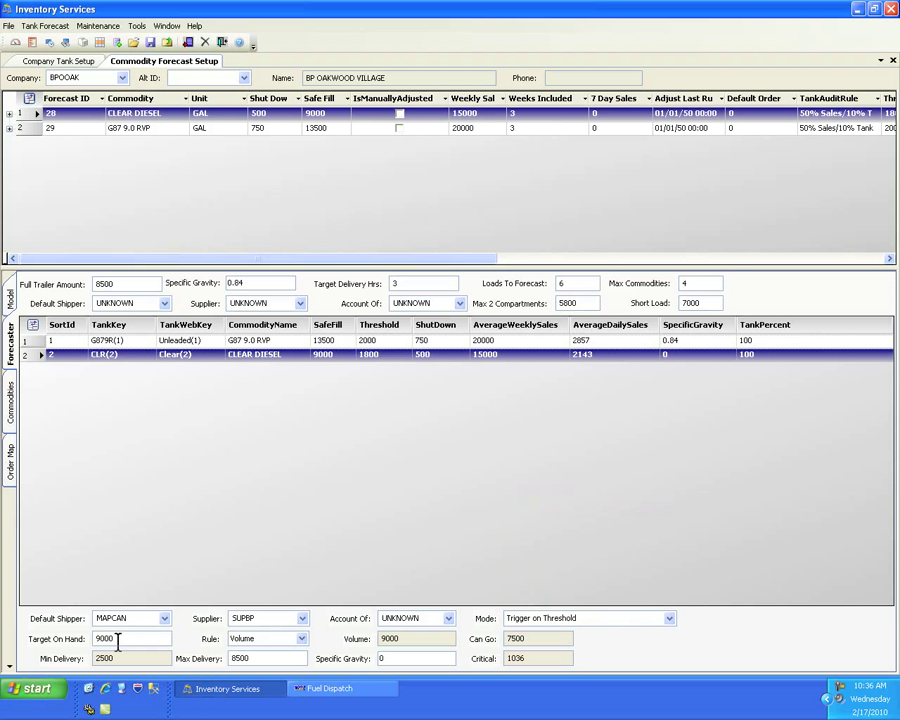
left_click(384, 356)
left_click(112, 636)
double_click(108, 639)
type("7000")
key("Tab")
left_click(382, 657)
type(".74")
key("Tab")
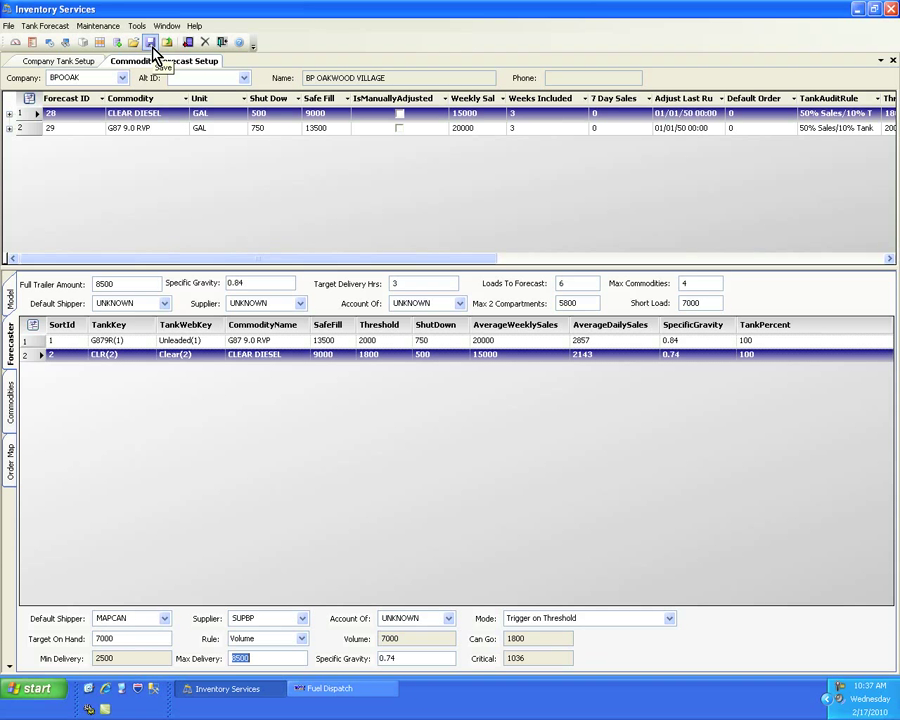
Step: Save the diesel settings, view the Model charts, then go to Tank Forecast > Order Forecast Review
left_click(150, 43)
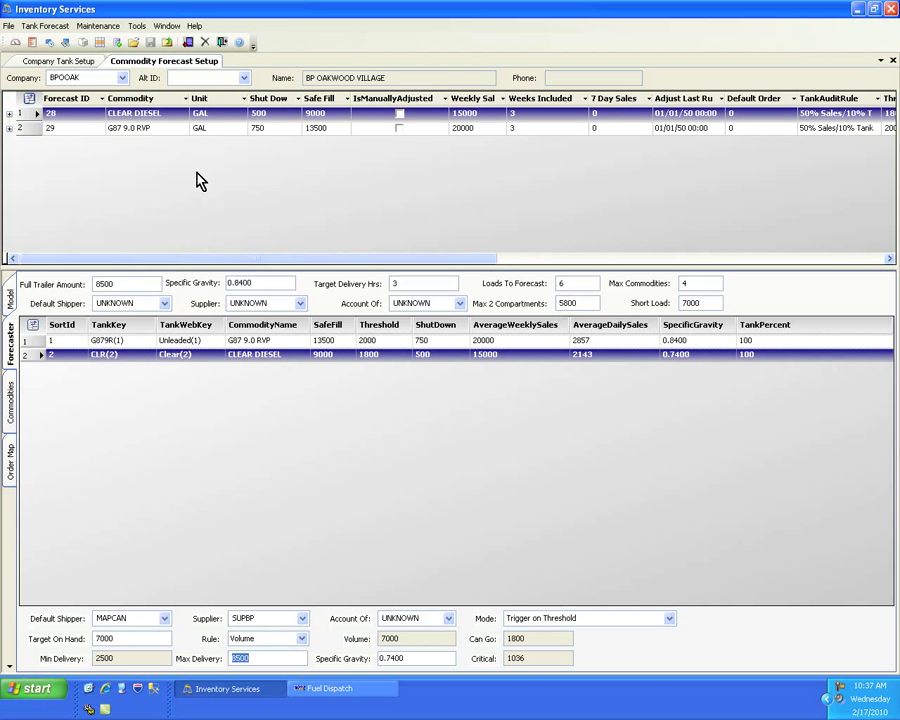
left_click(10, 302)
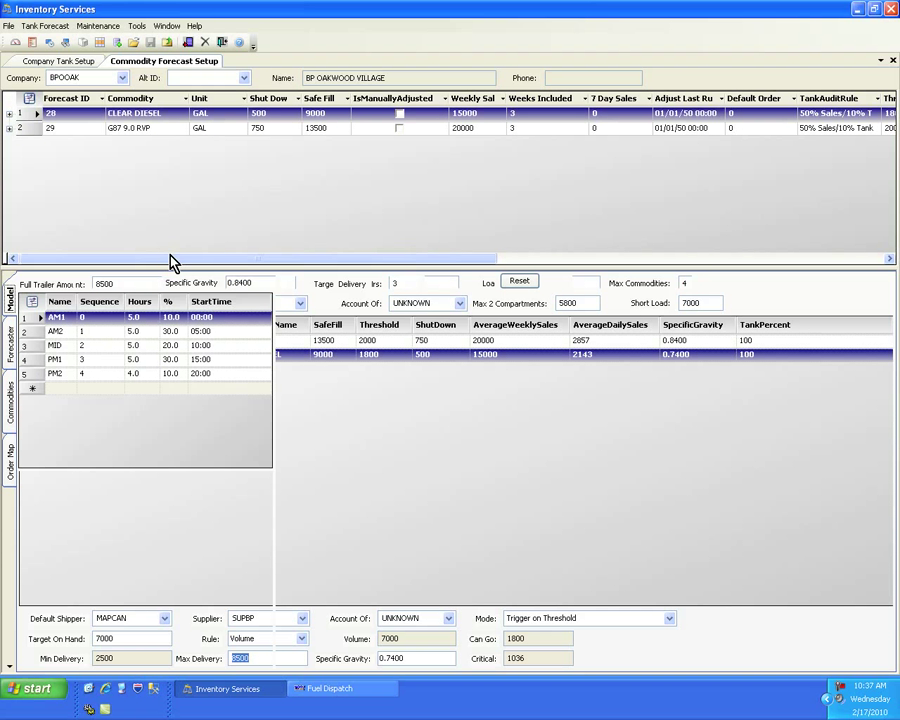
left_click(55, 28)
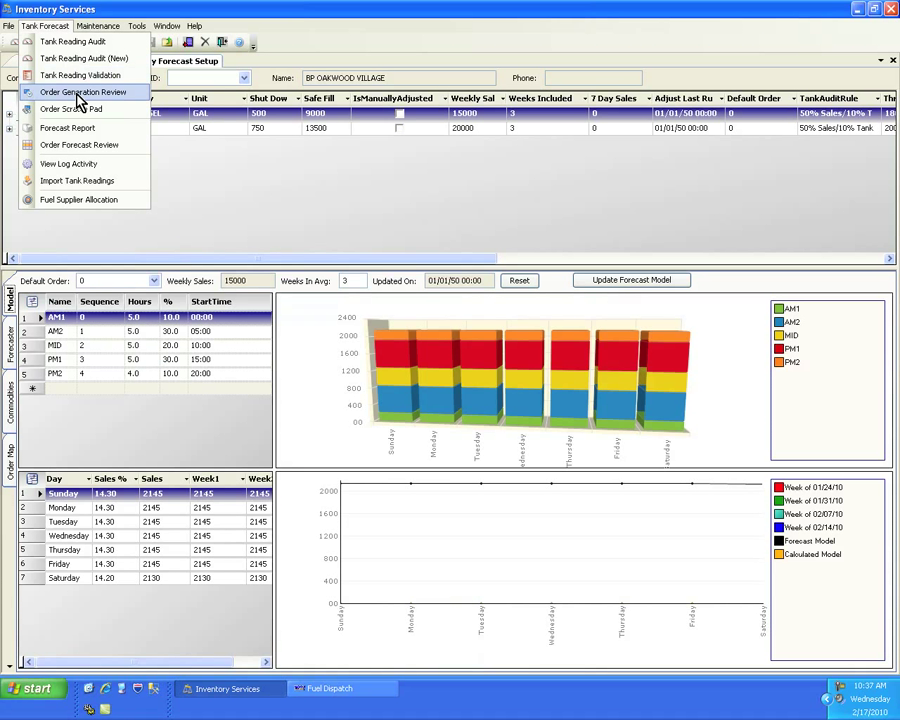
left_click(110, 146)
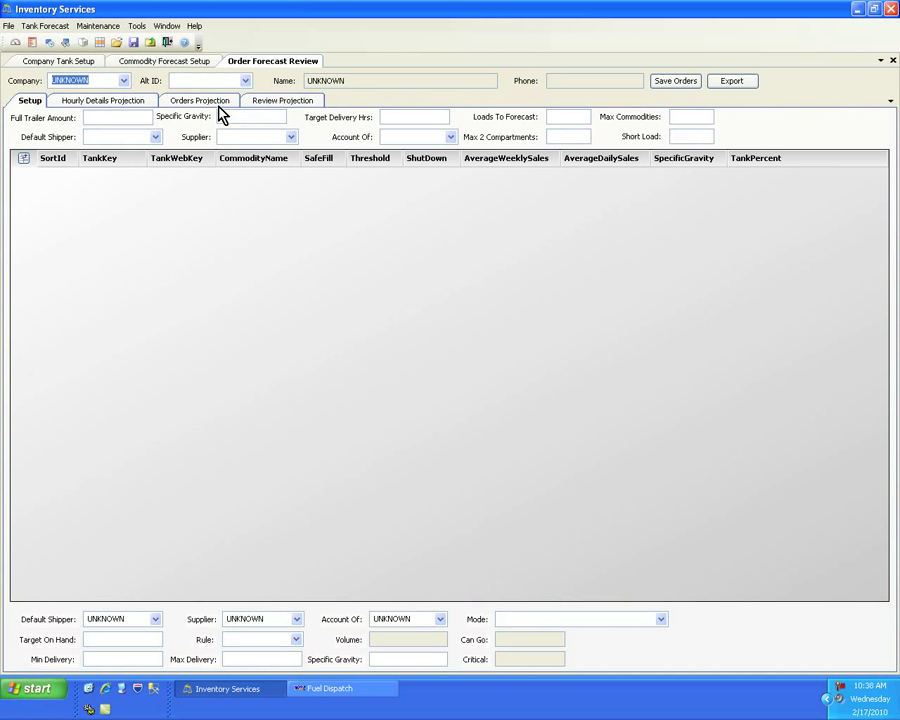
Step: Show the unleaded G879R tank's forecaster settings: Keep at Target Volume, 13500 target on hand
type("BPA")
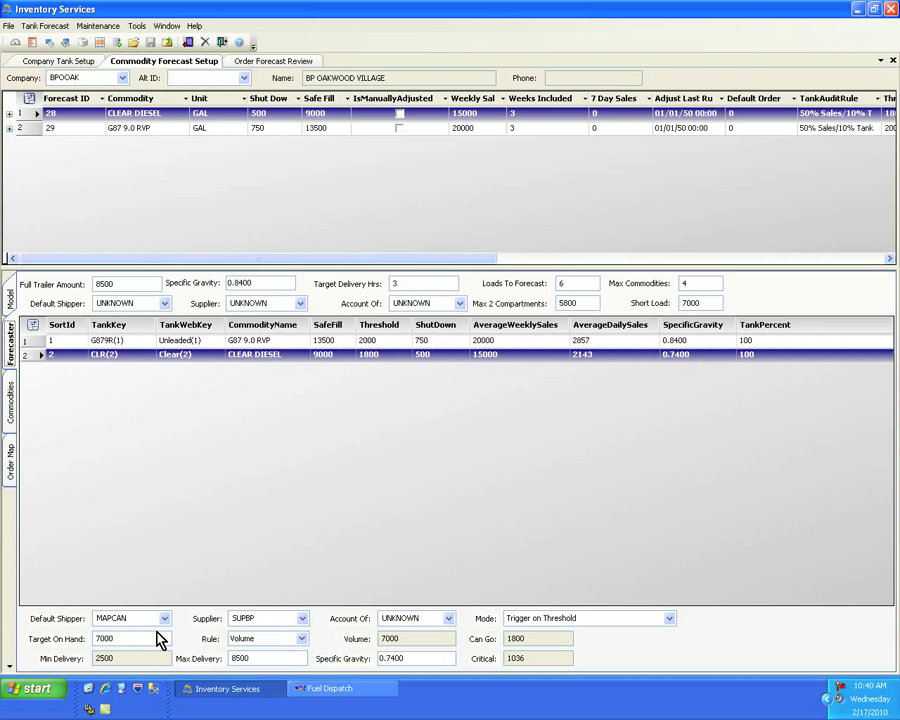
left_click(197, 342)
left_click(197, 356)
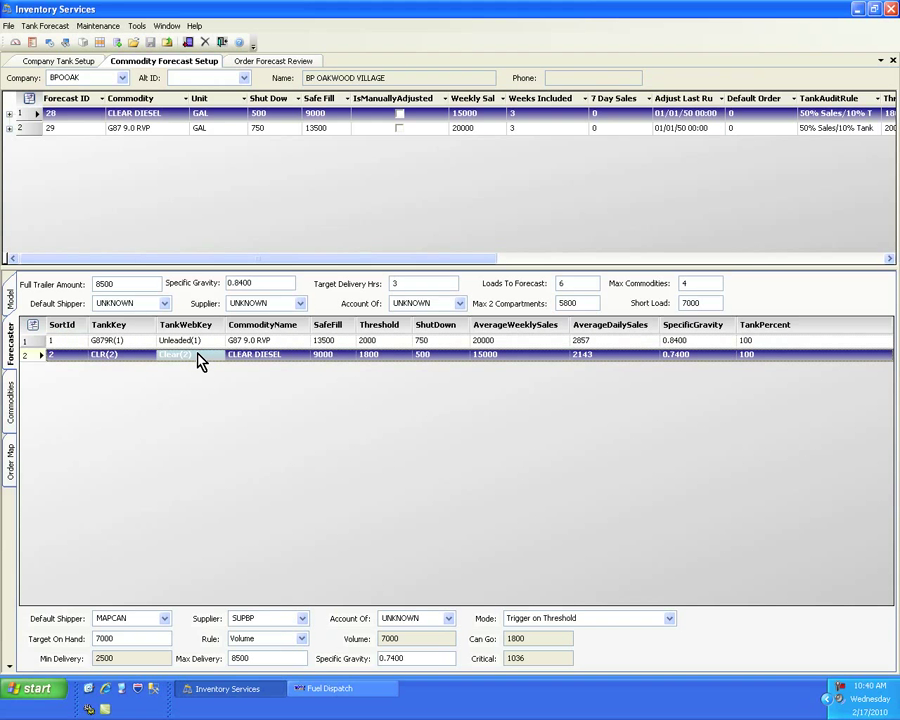
left_click(198, 344)
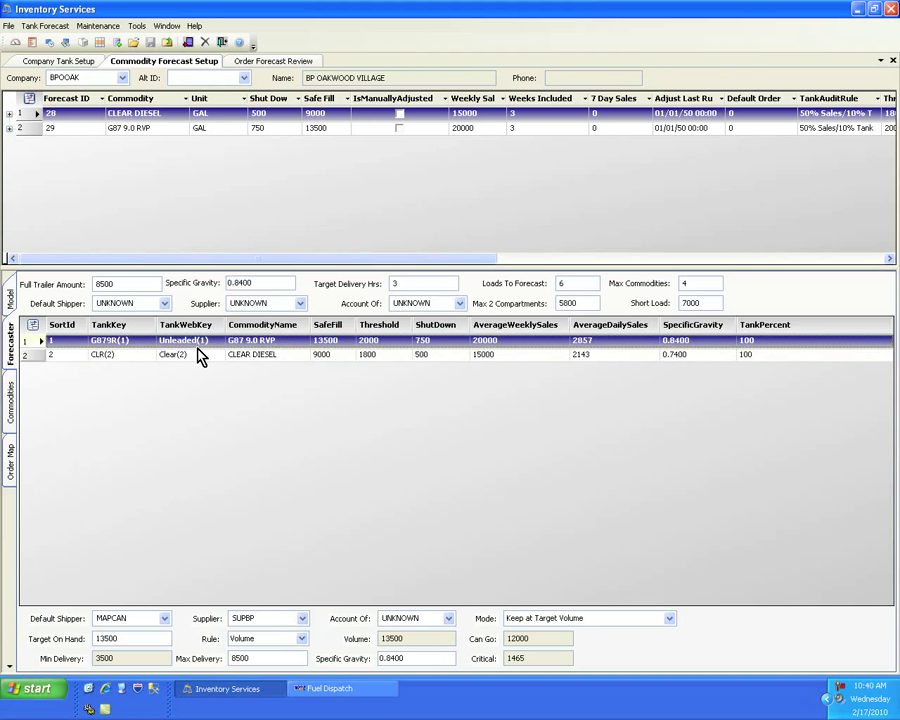
left_click(197, 343)
Step: In Fuel Dispatch, open the Forecast Order Site Review and load company BPOOAK
left_click(385, 697)
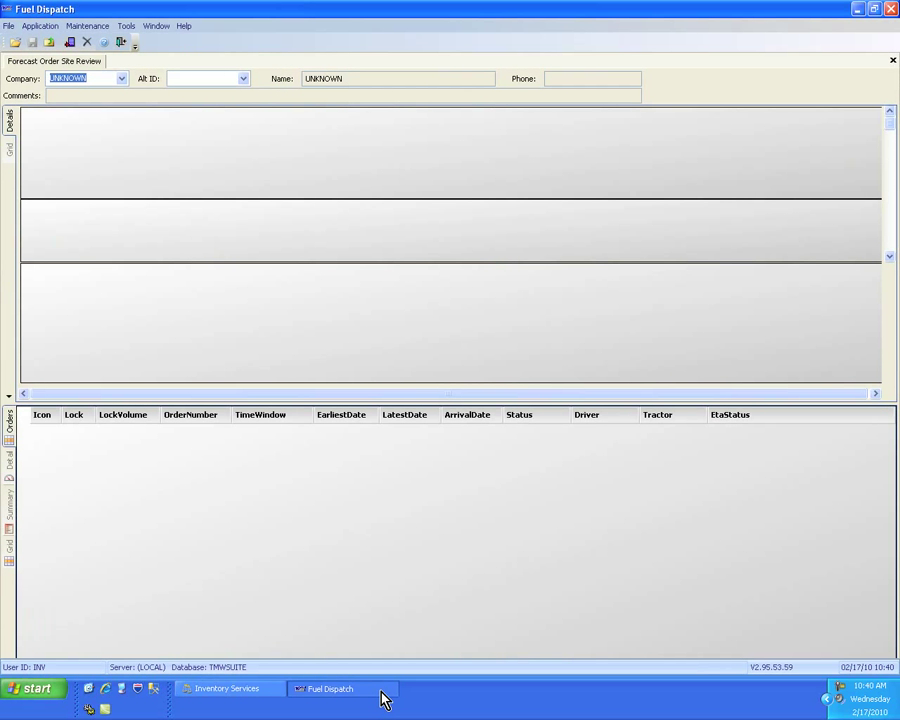
left_click(56, 28)
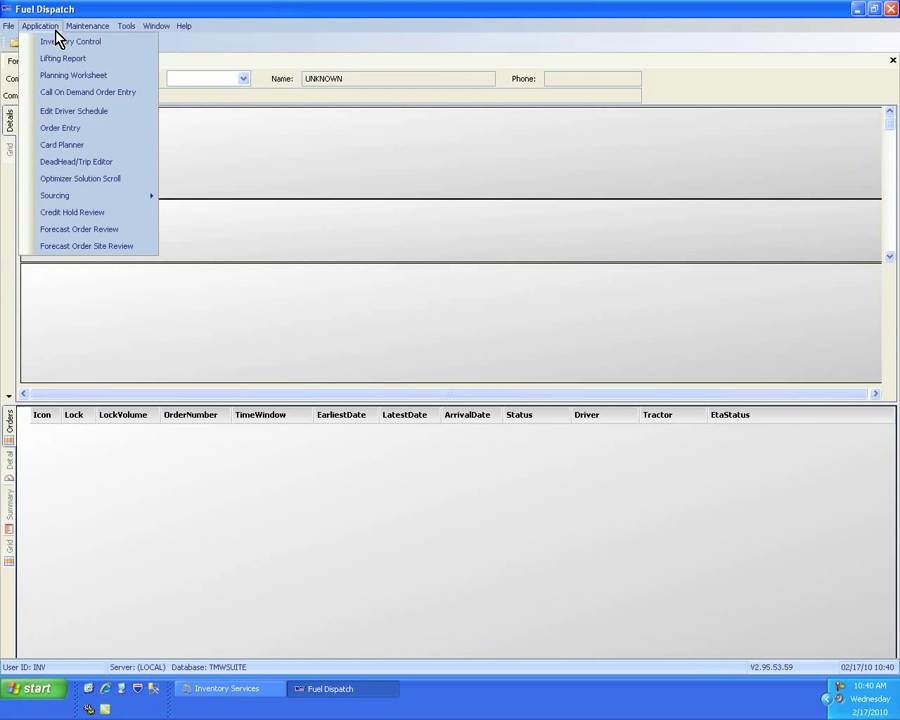
left_click(133, 258)
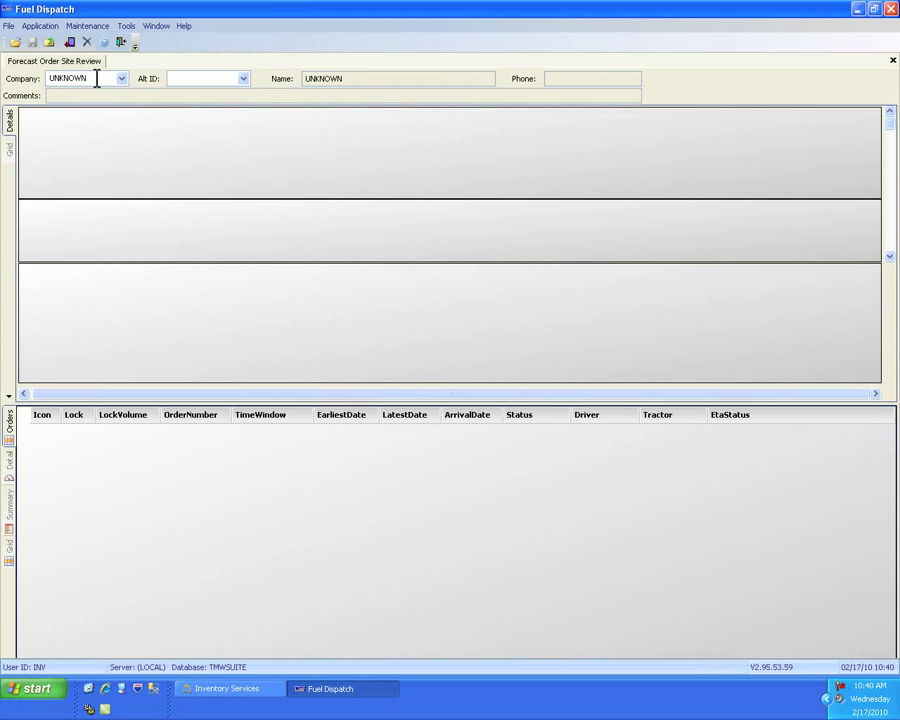
left_click(96, 79)
type("BPOOAK")
key("Return")
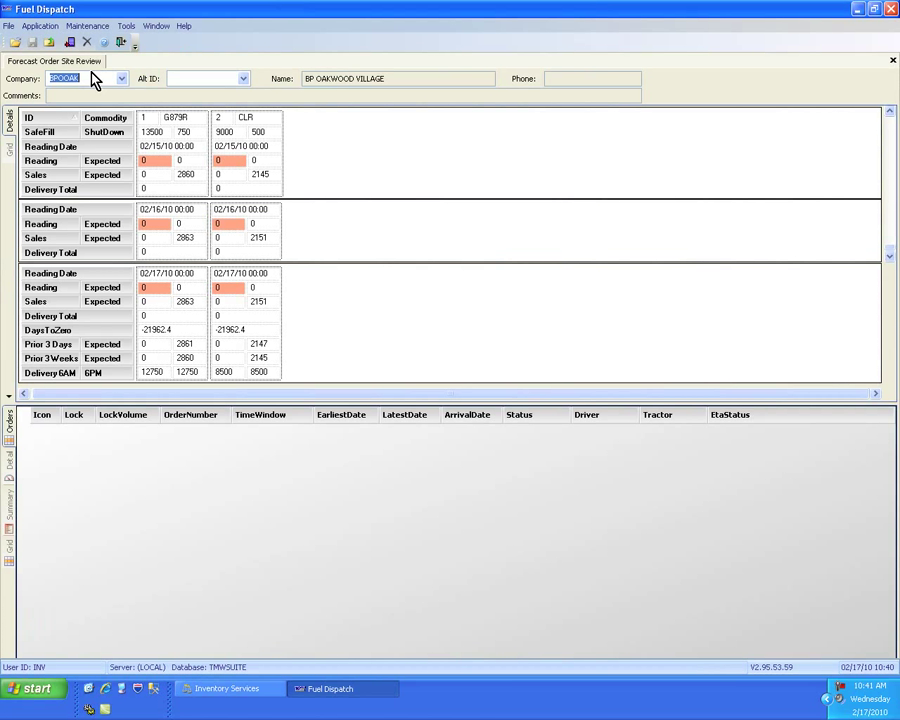
Step: Enter and save 02/17/10 readings of 5000 for G879R and 3455 for CLR, then return to Inventory Services
left_click(155, 290)
left_click(149, 287)
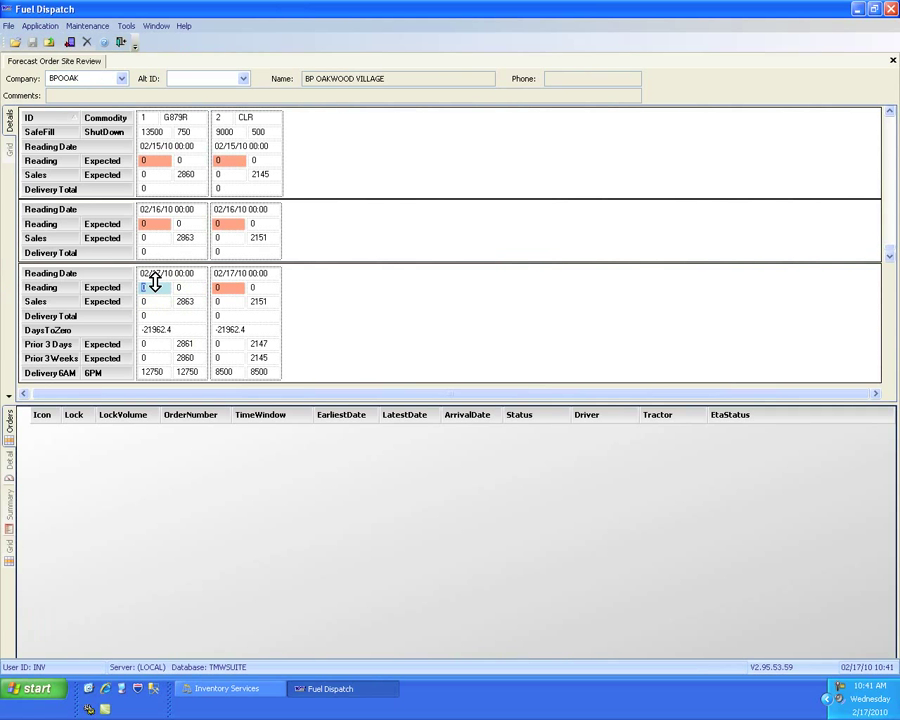
left_click(166, 133)
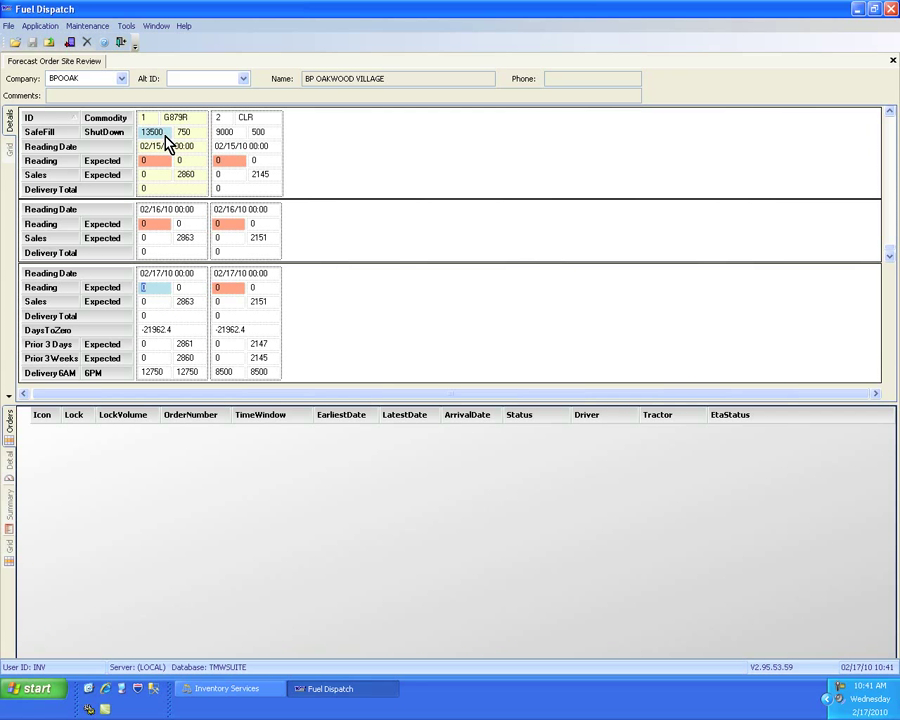
left_click(171, 278)
type("5000")
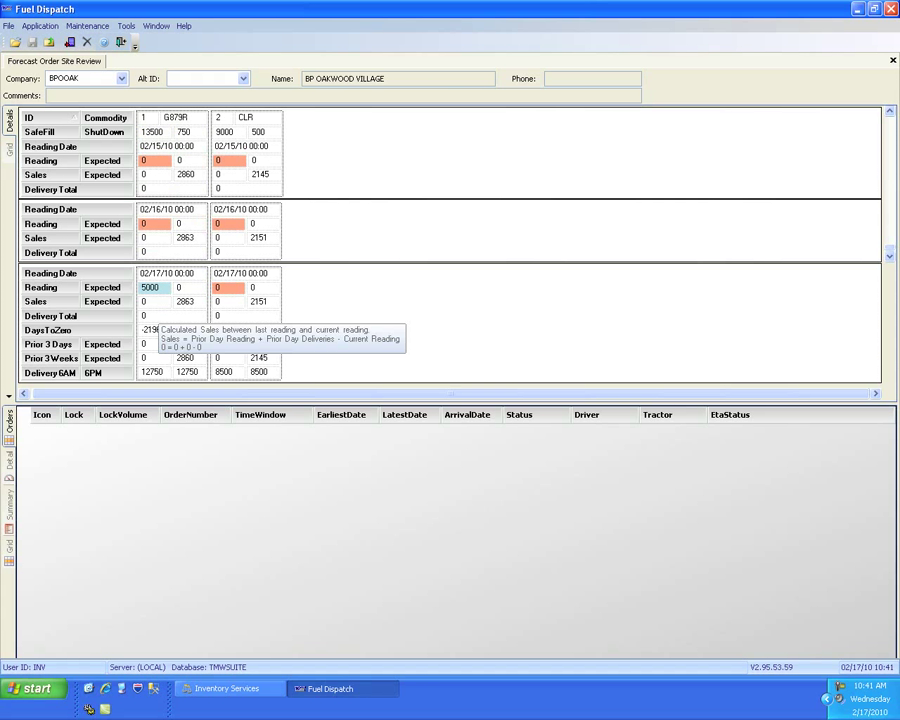
key("Tab")
left_click(234, 142)
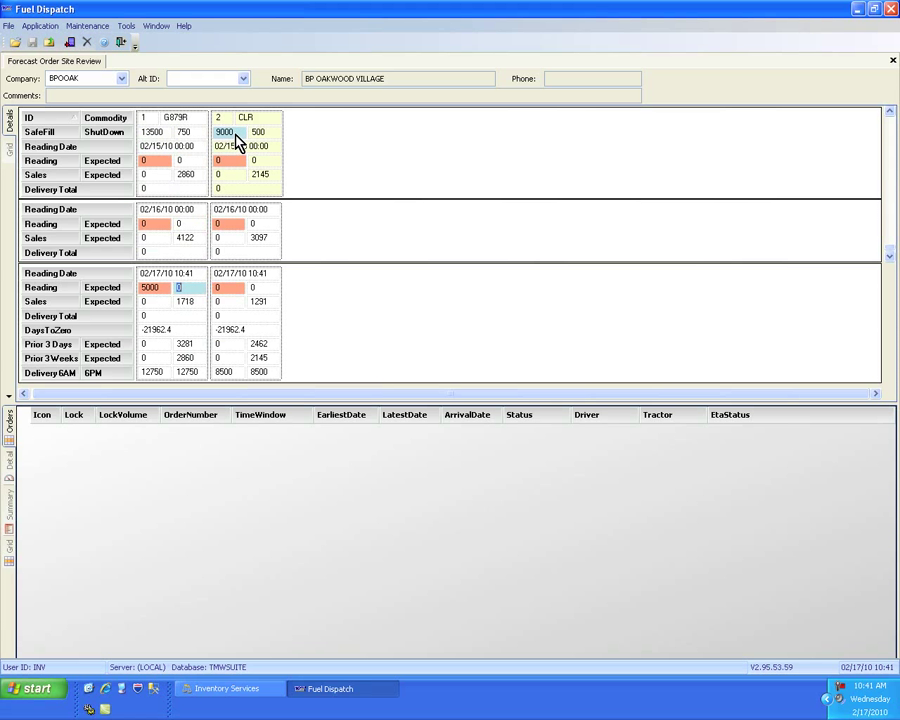
left_click(233, 287)
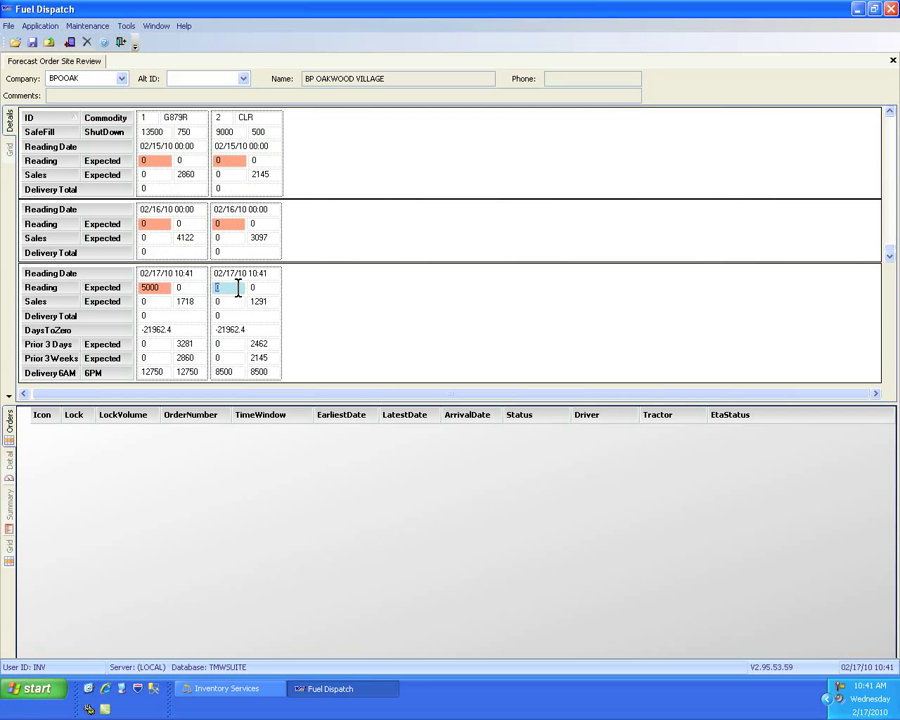
type("3455")
key("Tab")
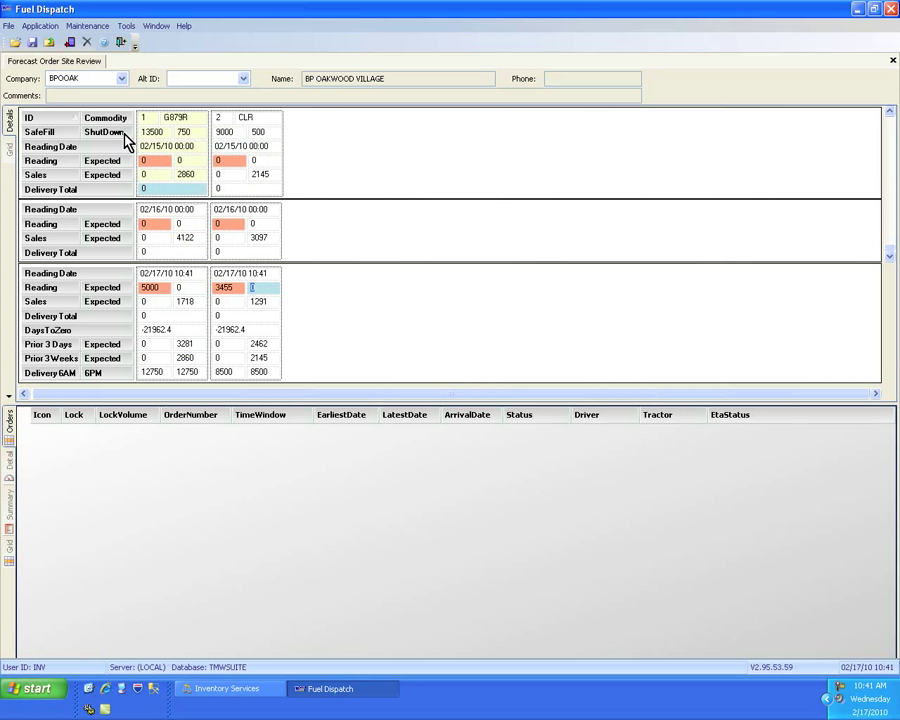
left_click(32, 42)
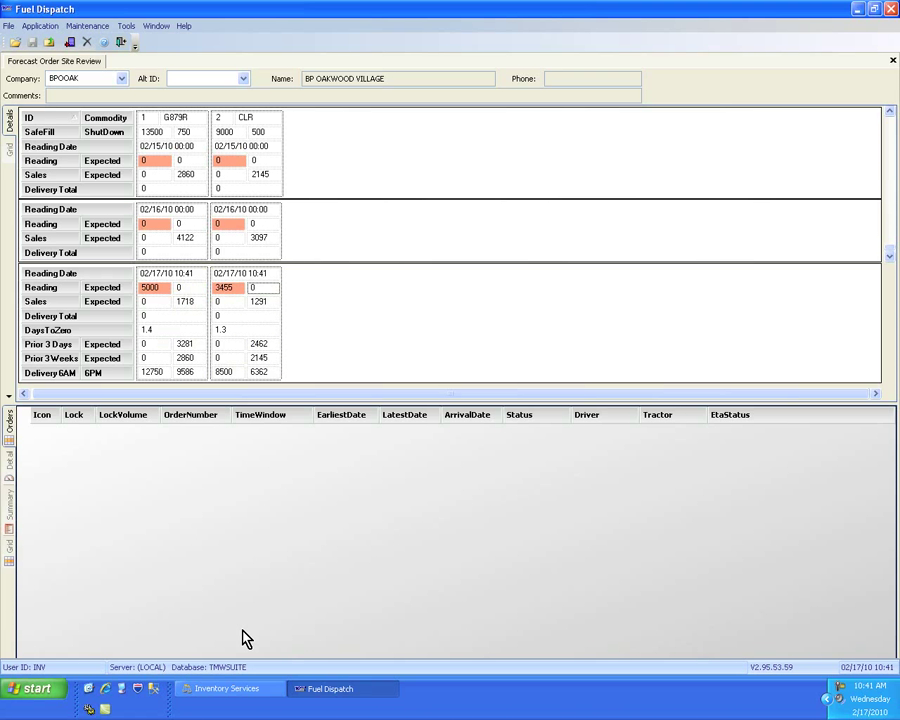
left_click(241, 697)
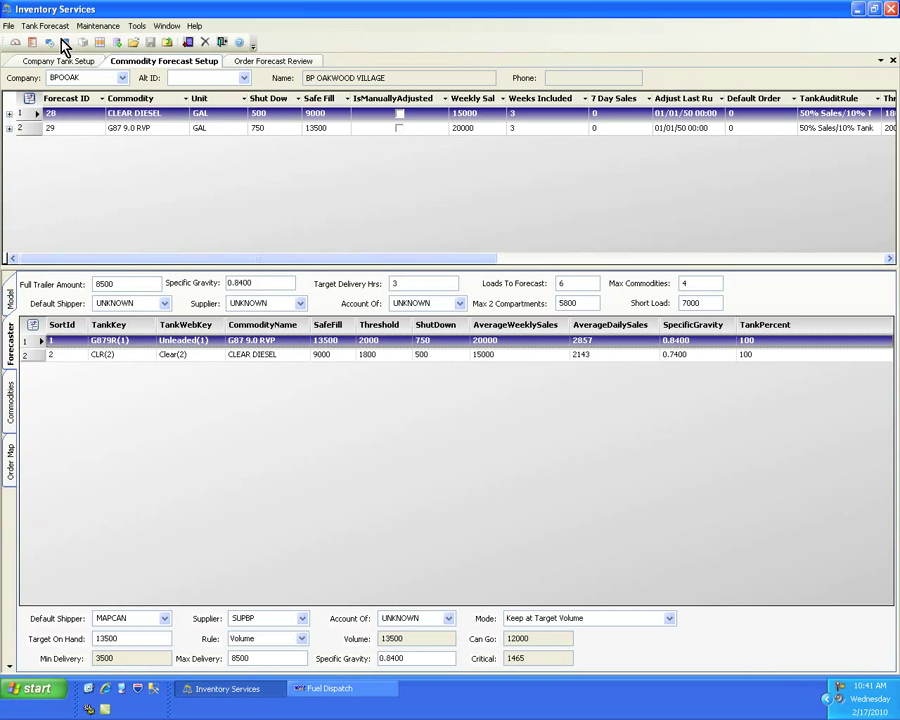
Step: Open Tank Forecast's Order Forecast Review for BP Oakwood Village, listing its G879R and CLR tanks
left_click(58, 26)
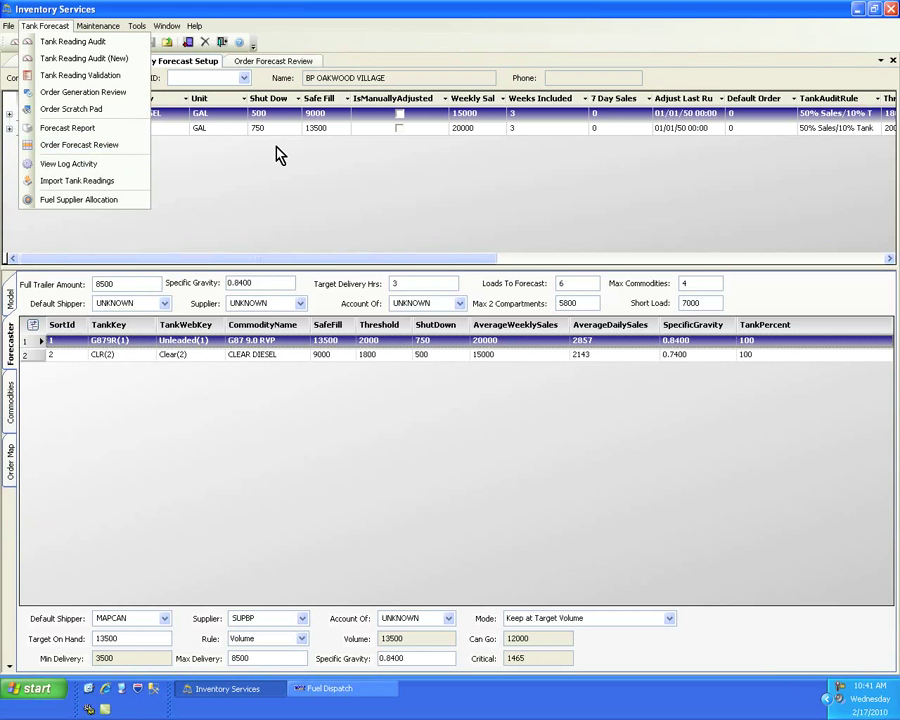
left_click(280, 64)
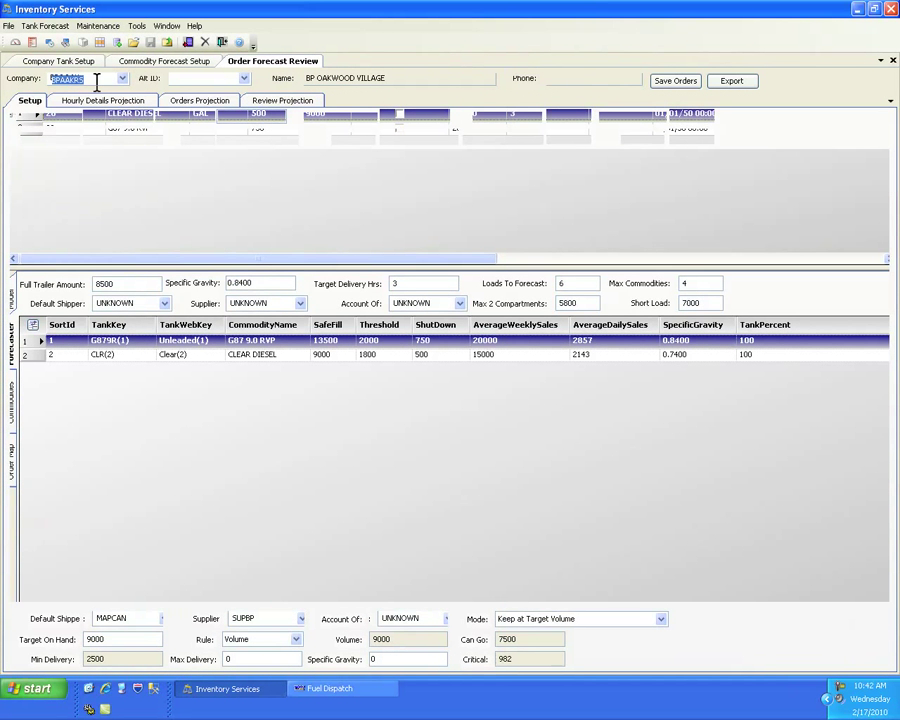
type("BP")
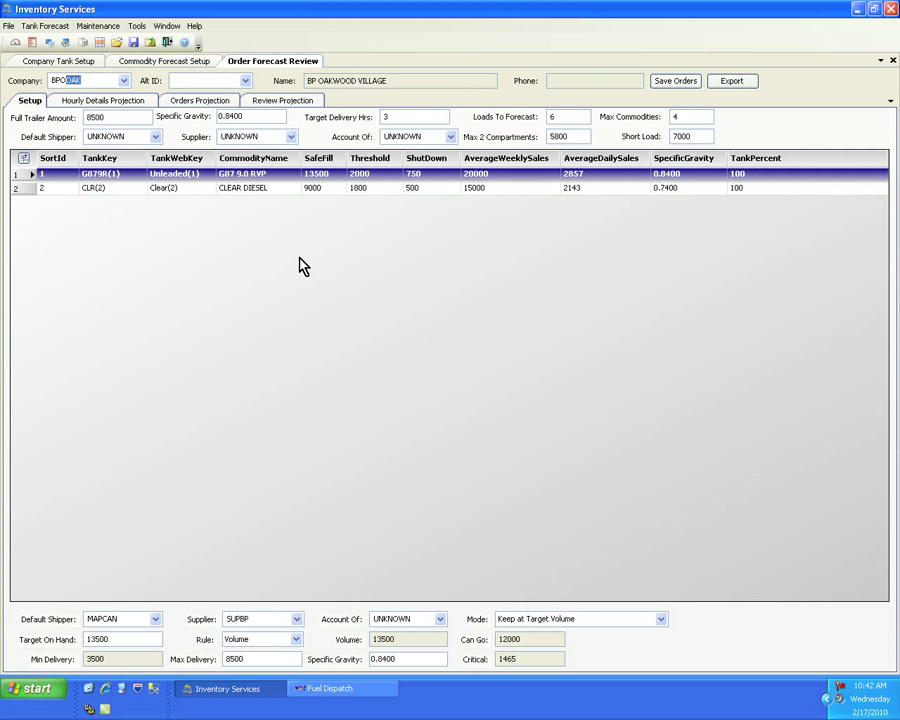
left_click(218, 104)
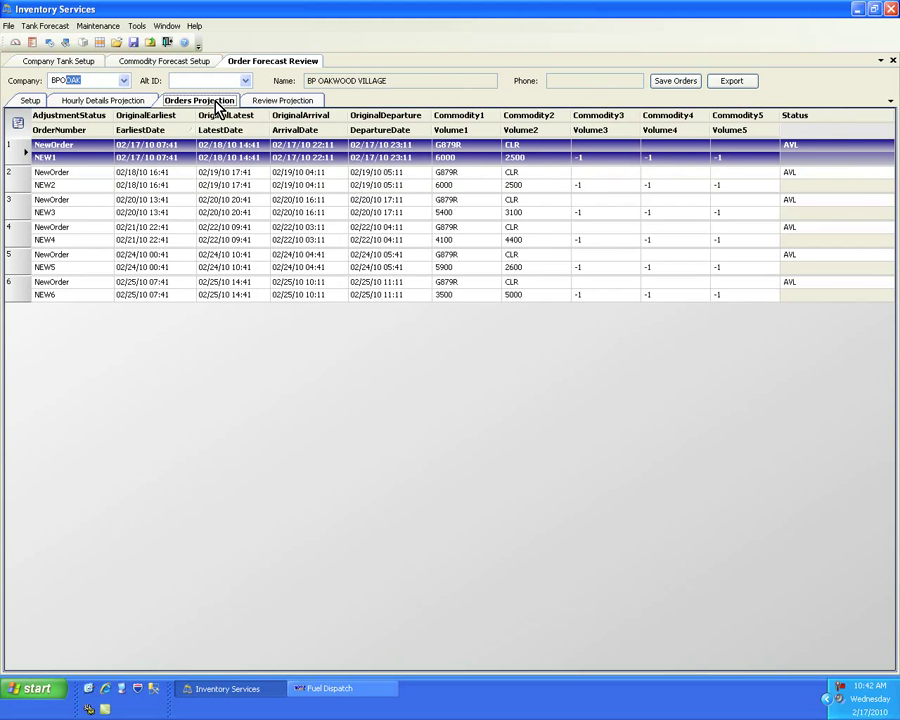
Step: Review the projected G879R/CLR orders 732–737 for 02/17/10–02/25/10, checking the first two
left_click(66, 160)
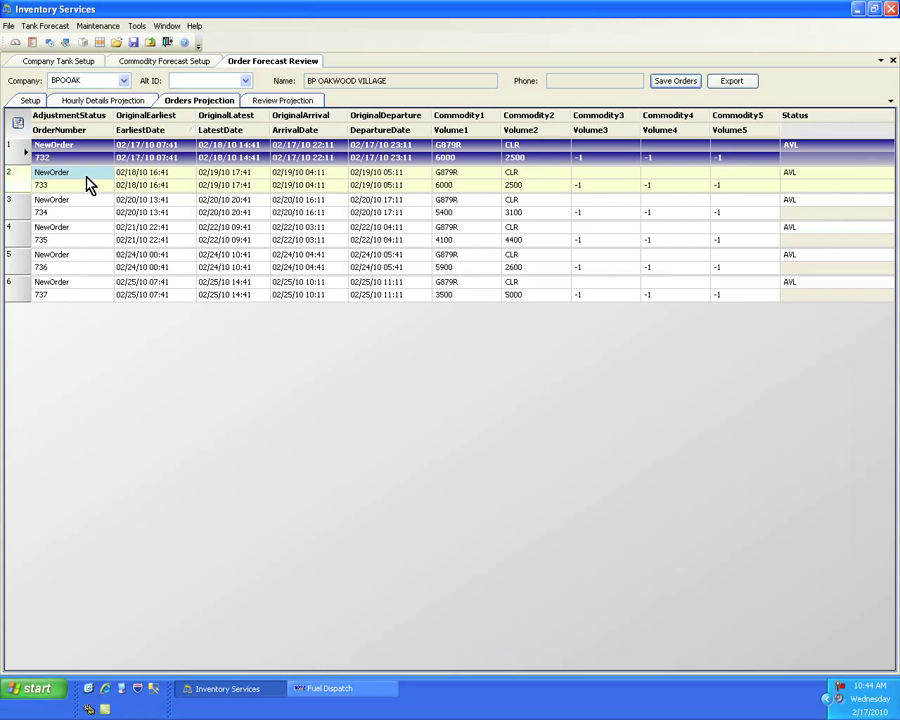
left_click(66, 157)
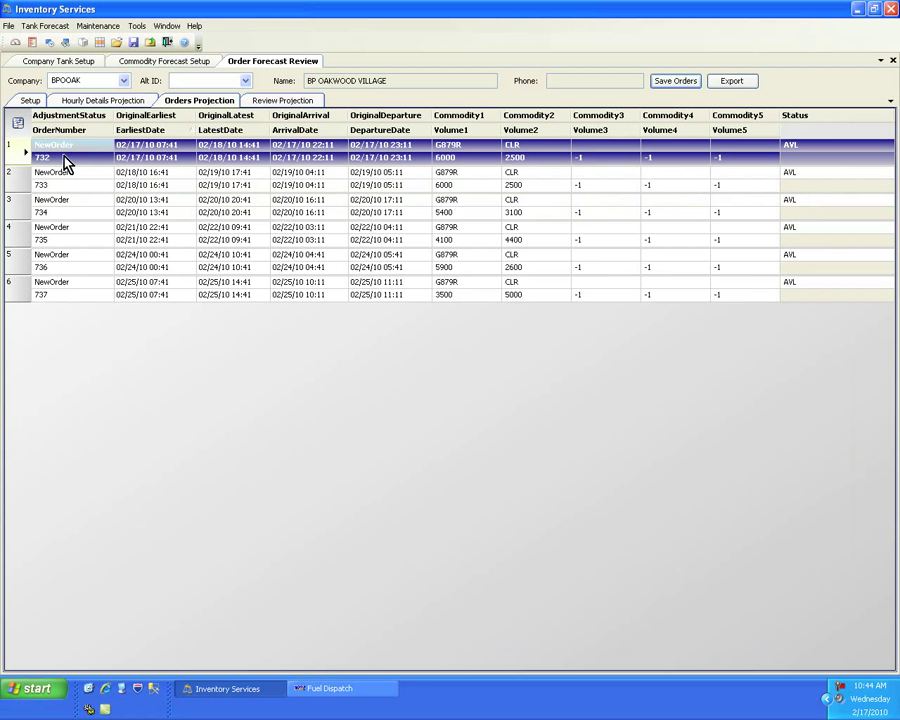